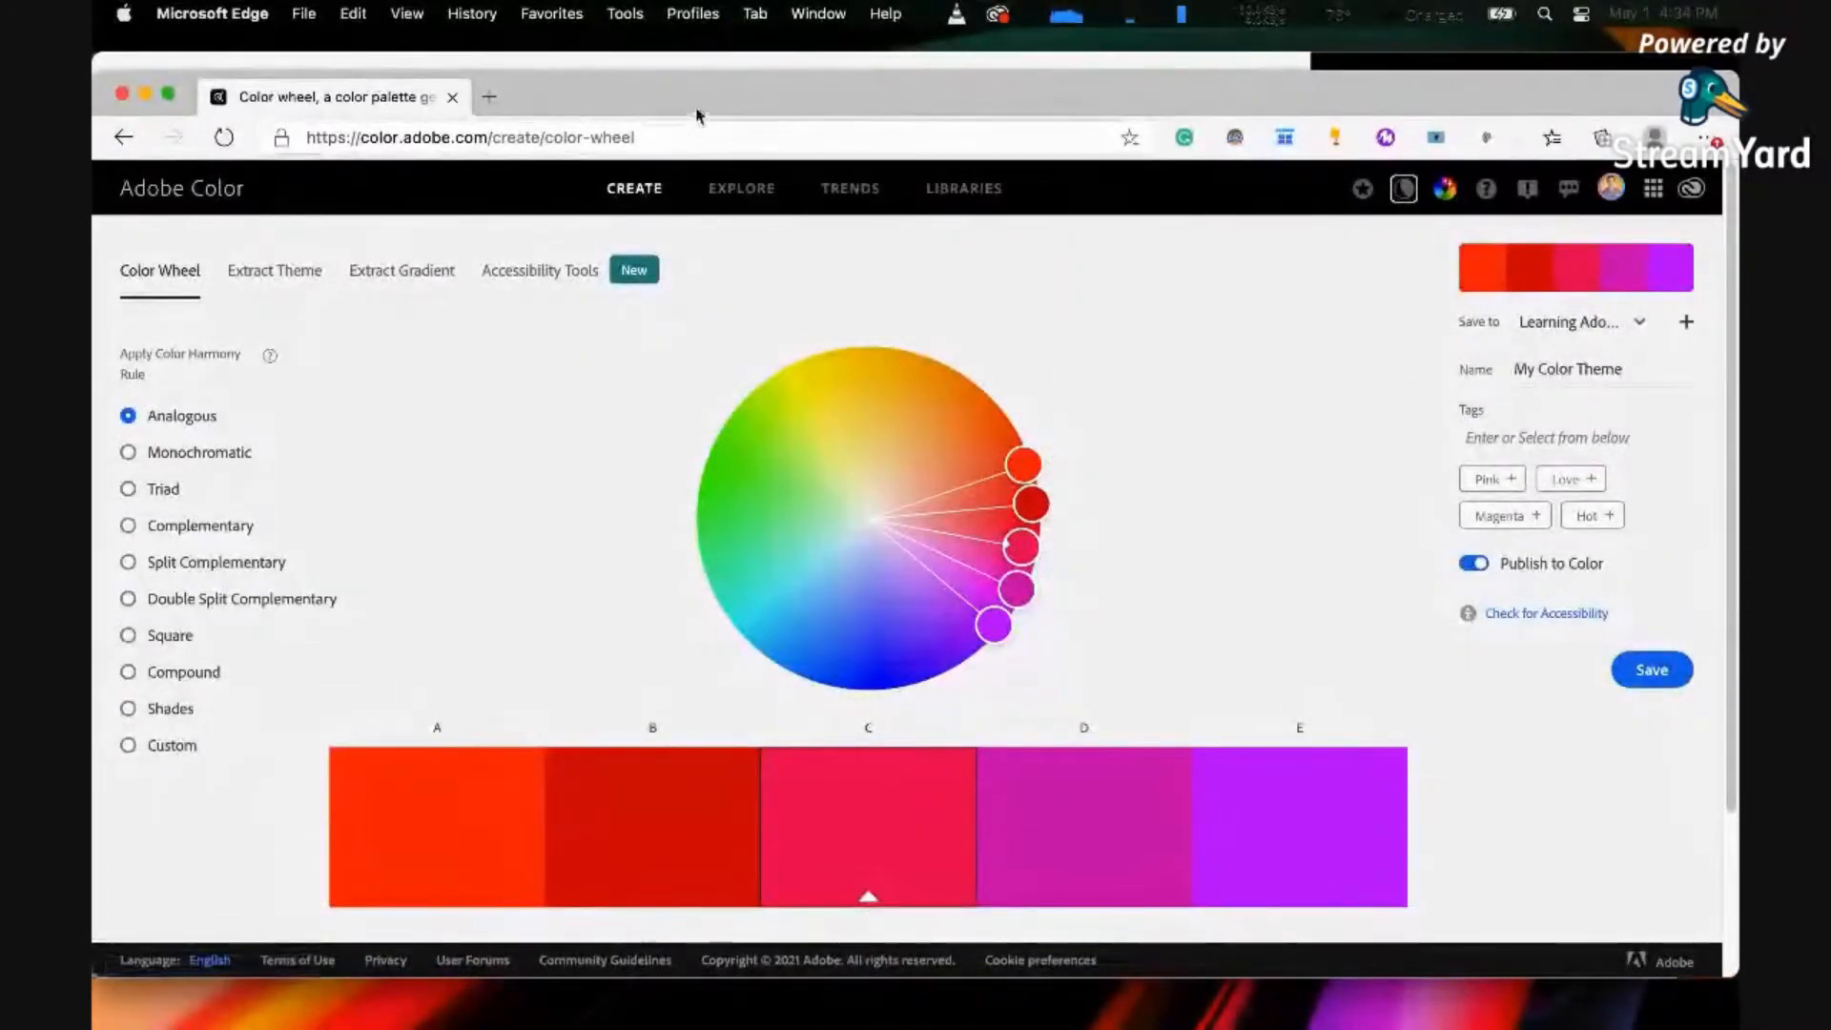
- Look through the Extract Theme, Extract Gradient and Accessibility Tools pages, and return to the Color Wheel
left_click_drag(693, 105, 693, 102)
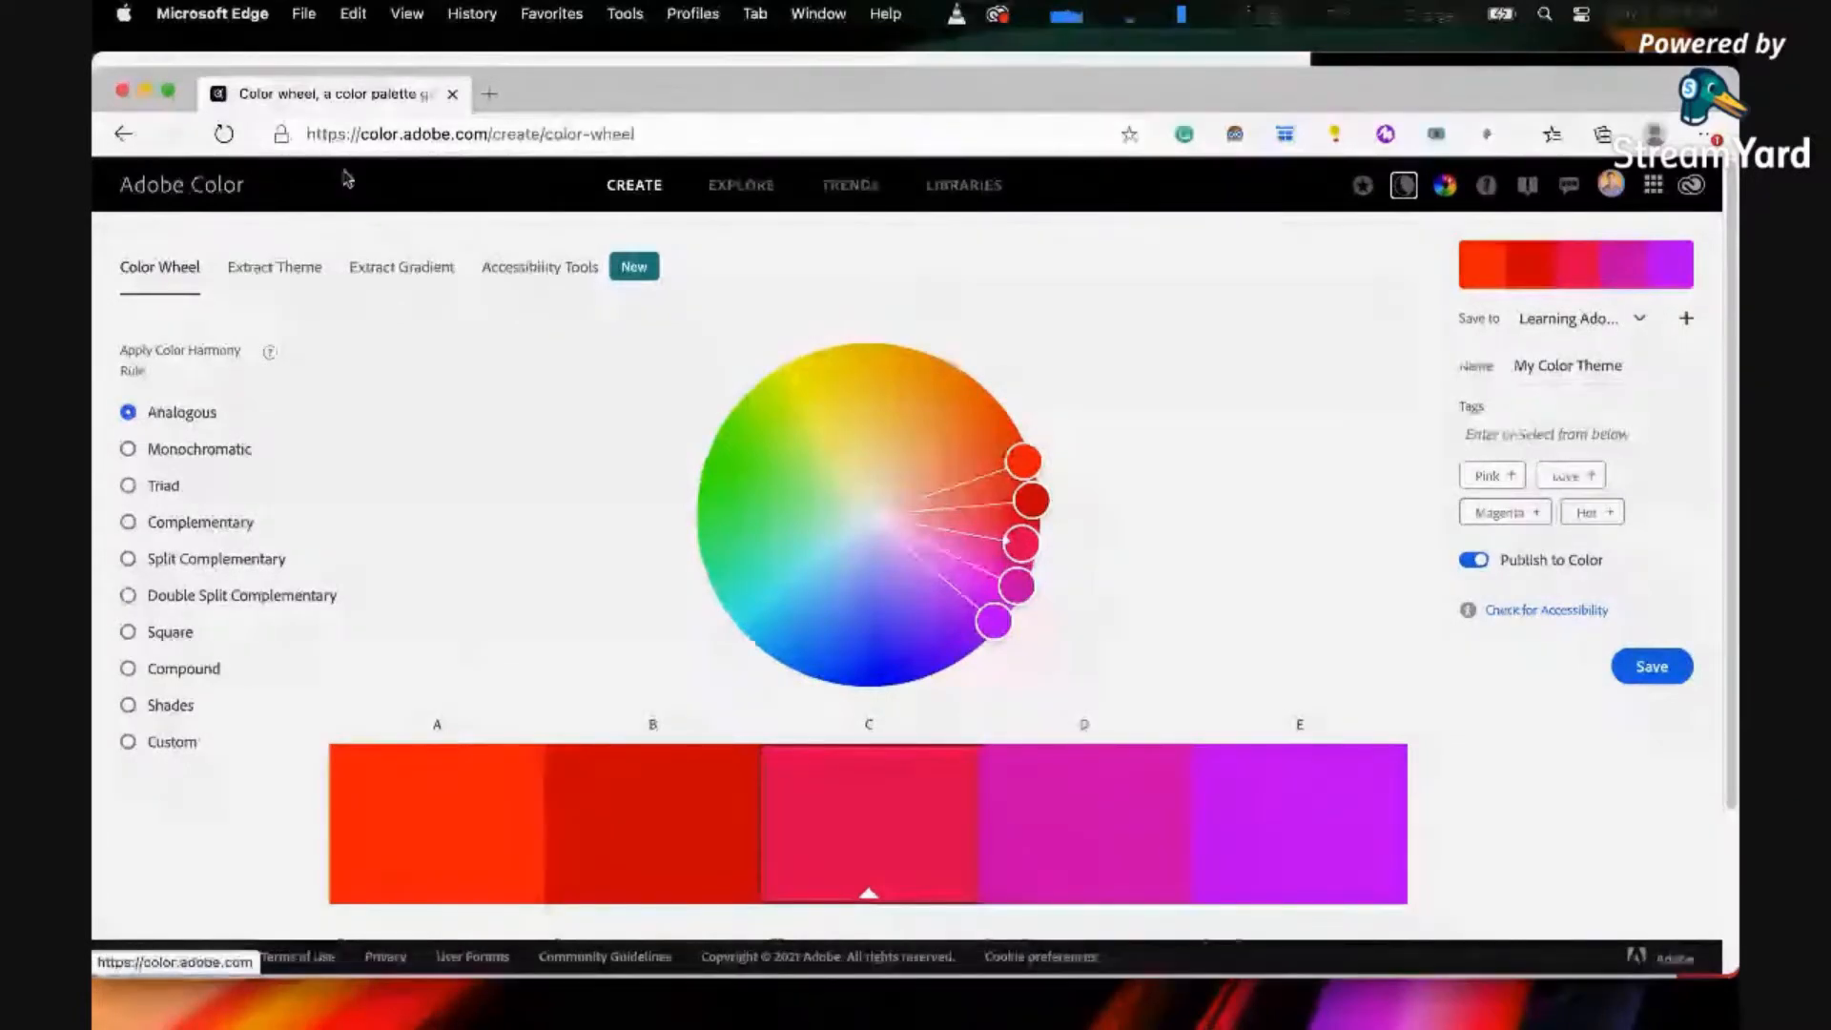
left_click(279, 287)
left_click(392, 283)
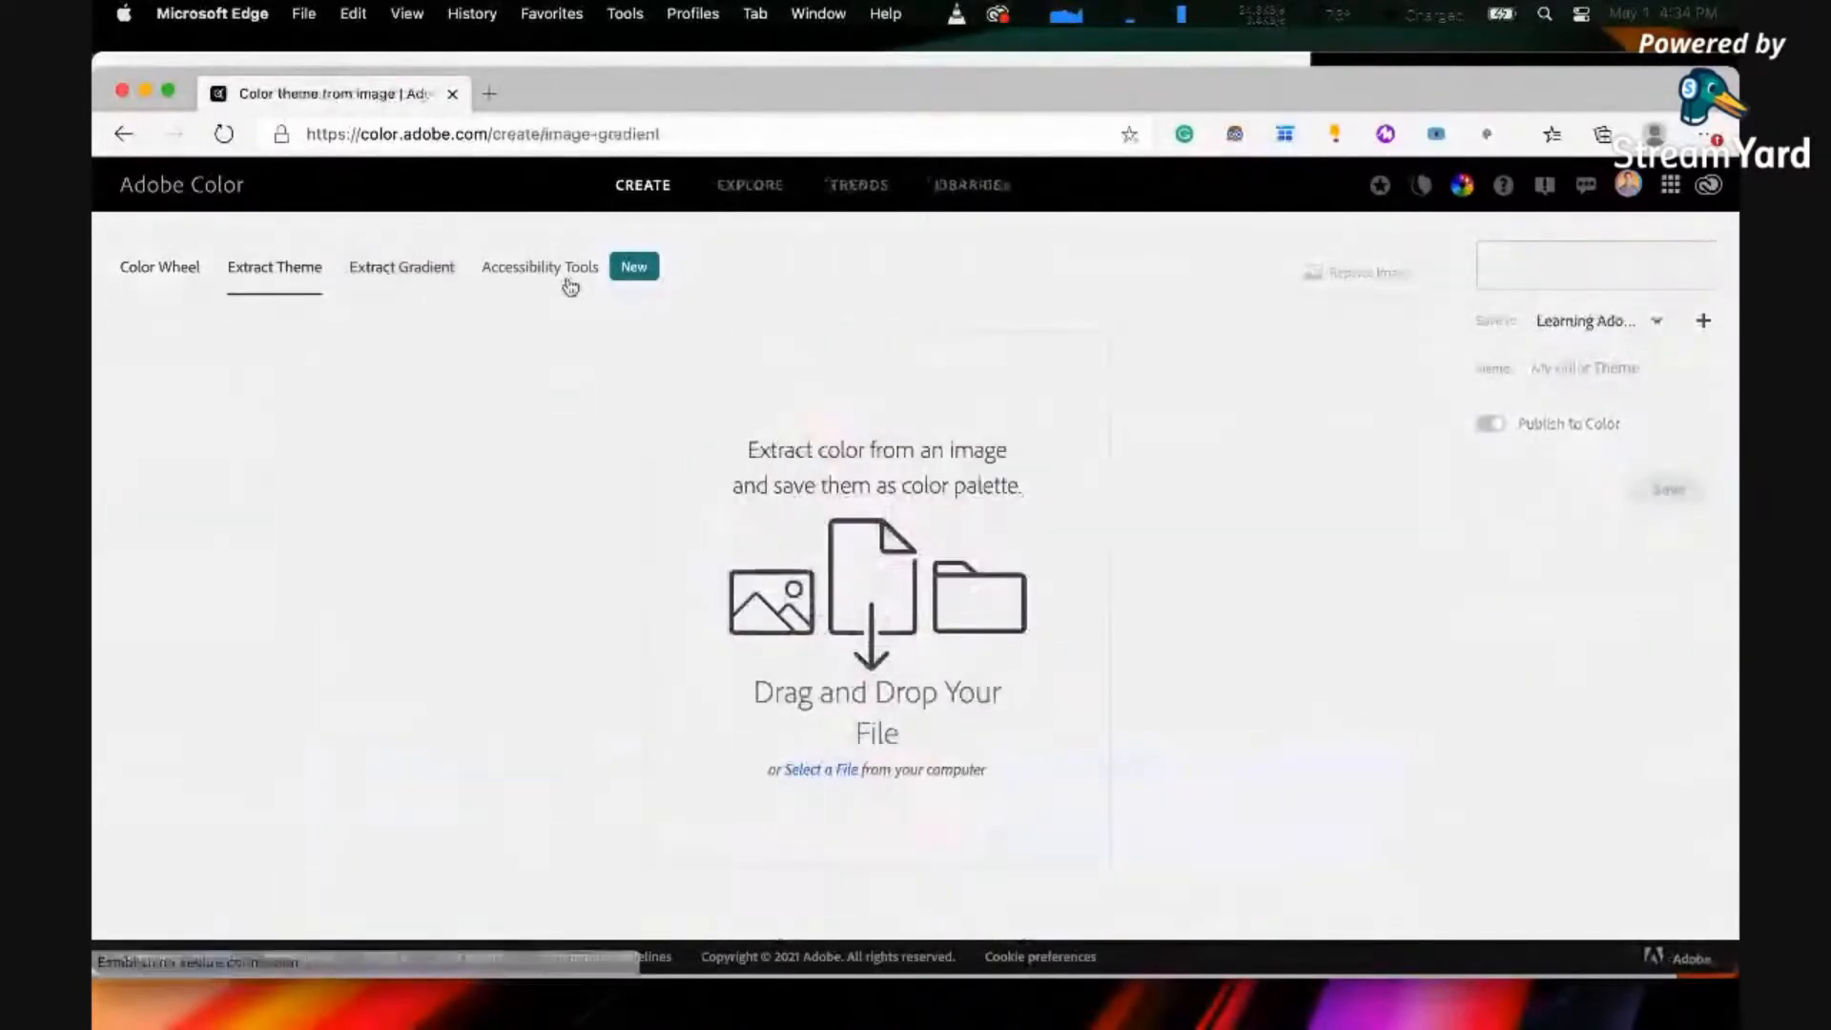
left_click(566, 283)
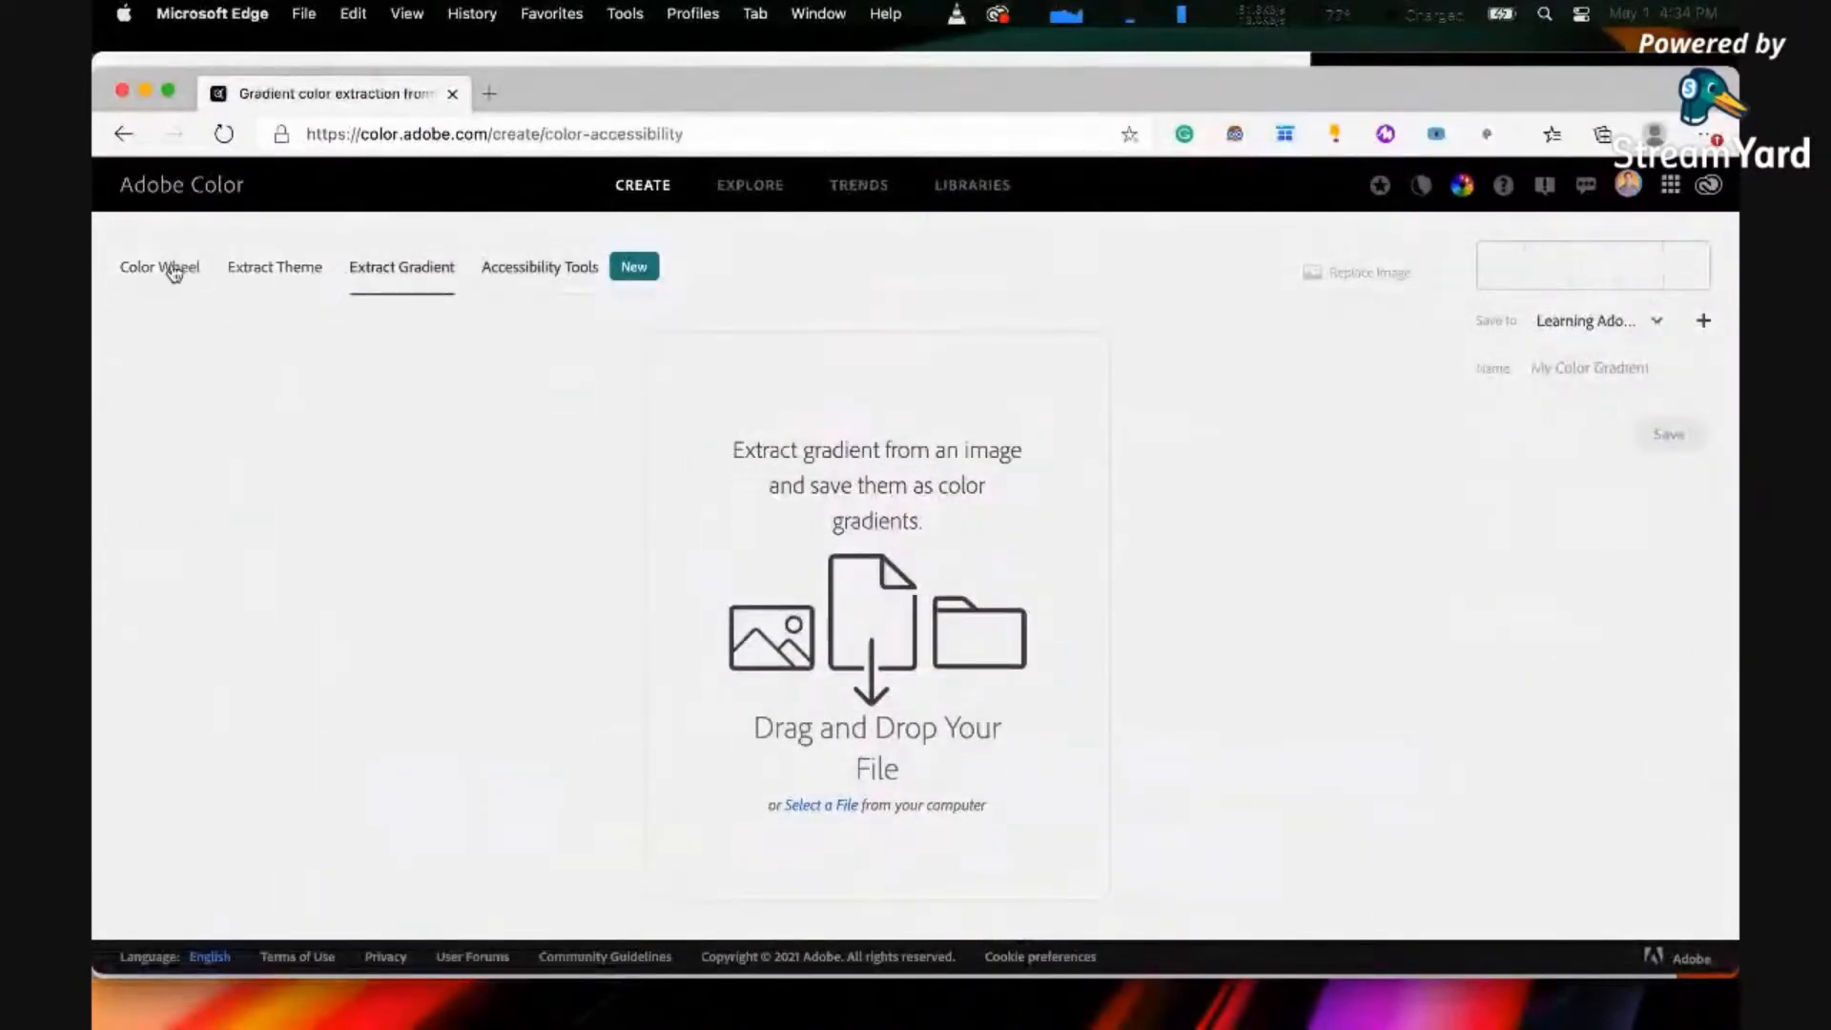
left_click(172, 270)
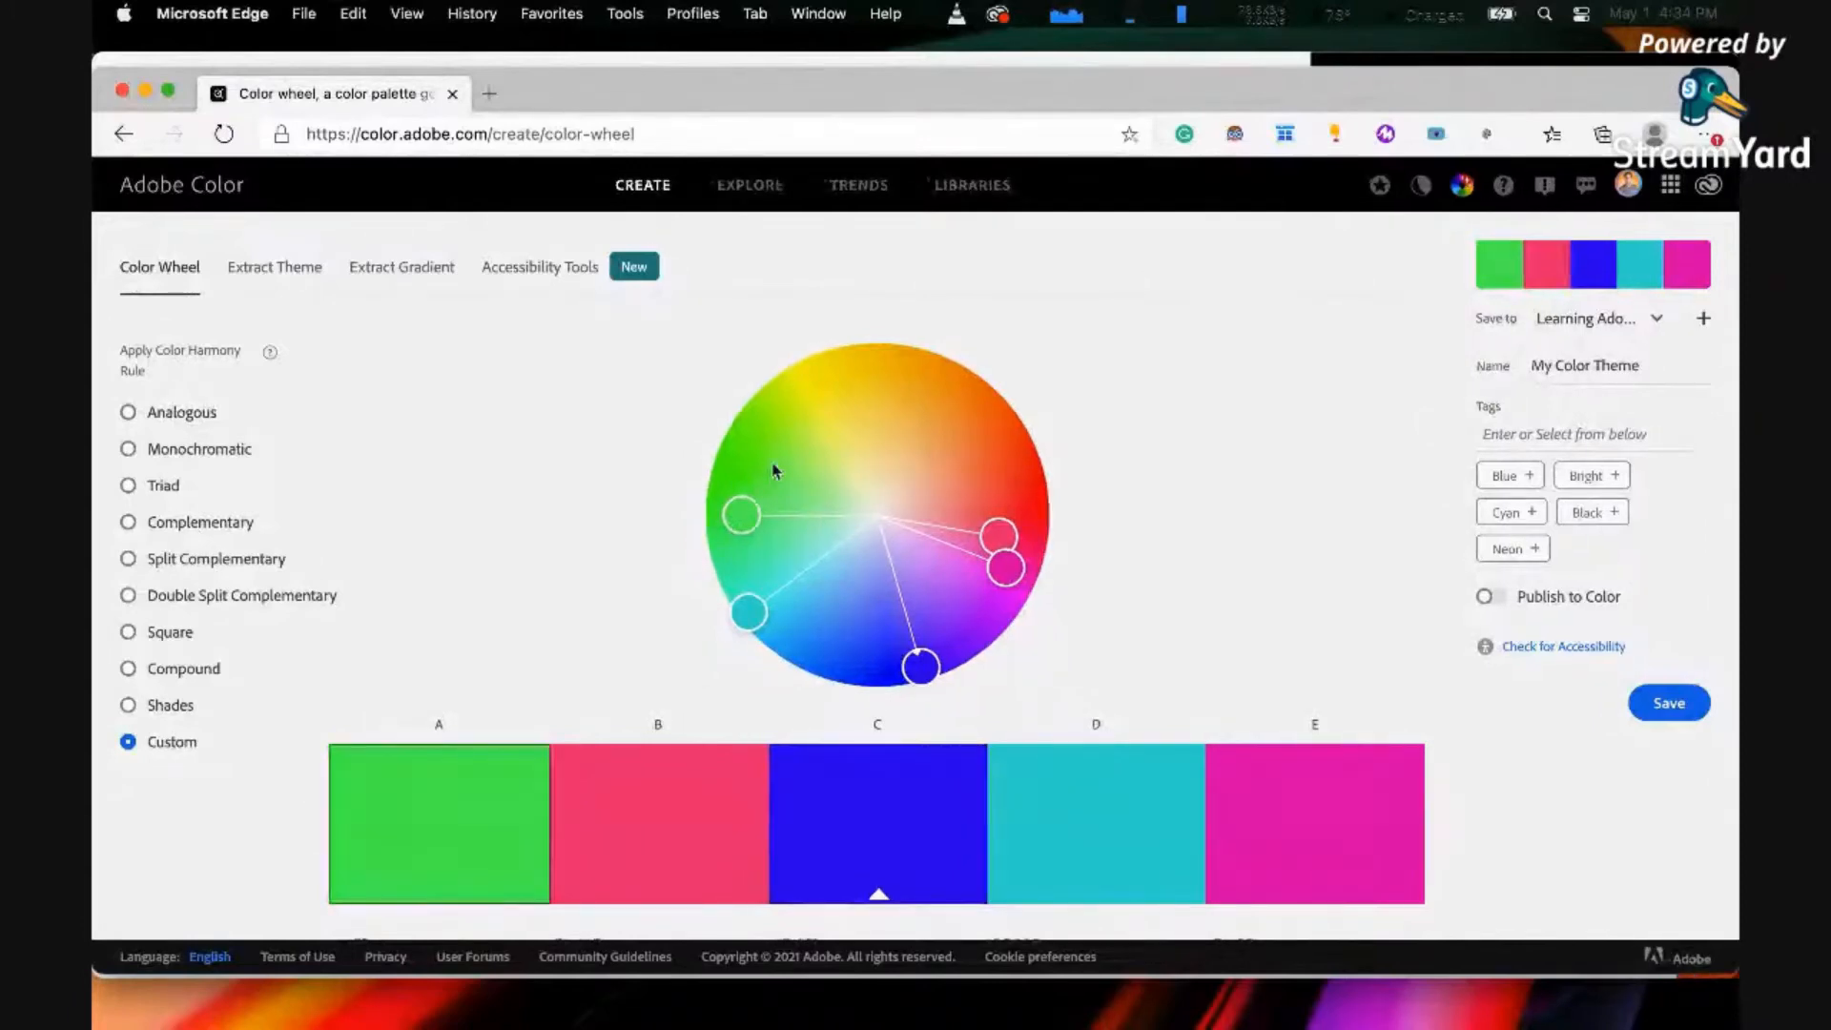
- Move the custom theme's green swatch A to yellow-green on the color wheel and shift blue swatch C slightly toward lighter blue
left_click_drag(774, 469, 779, 409)
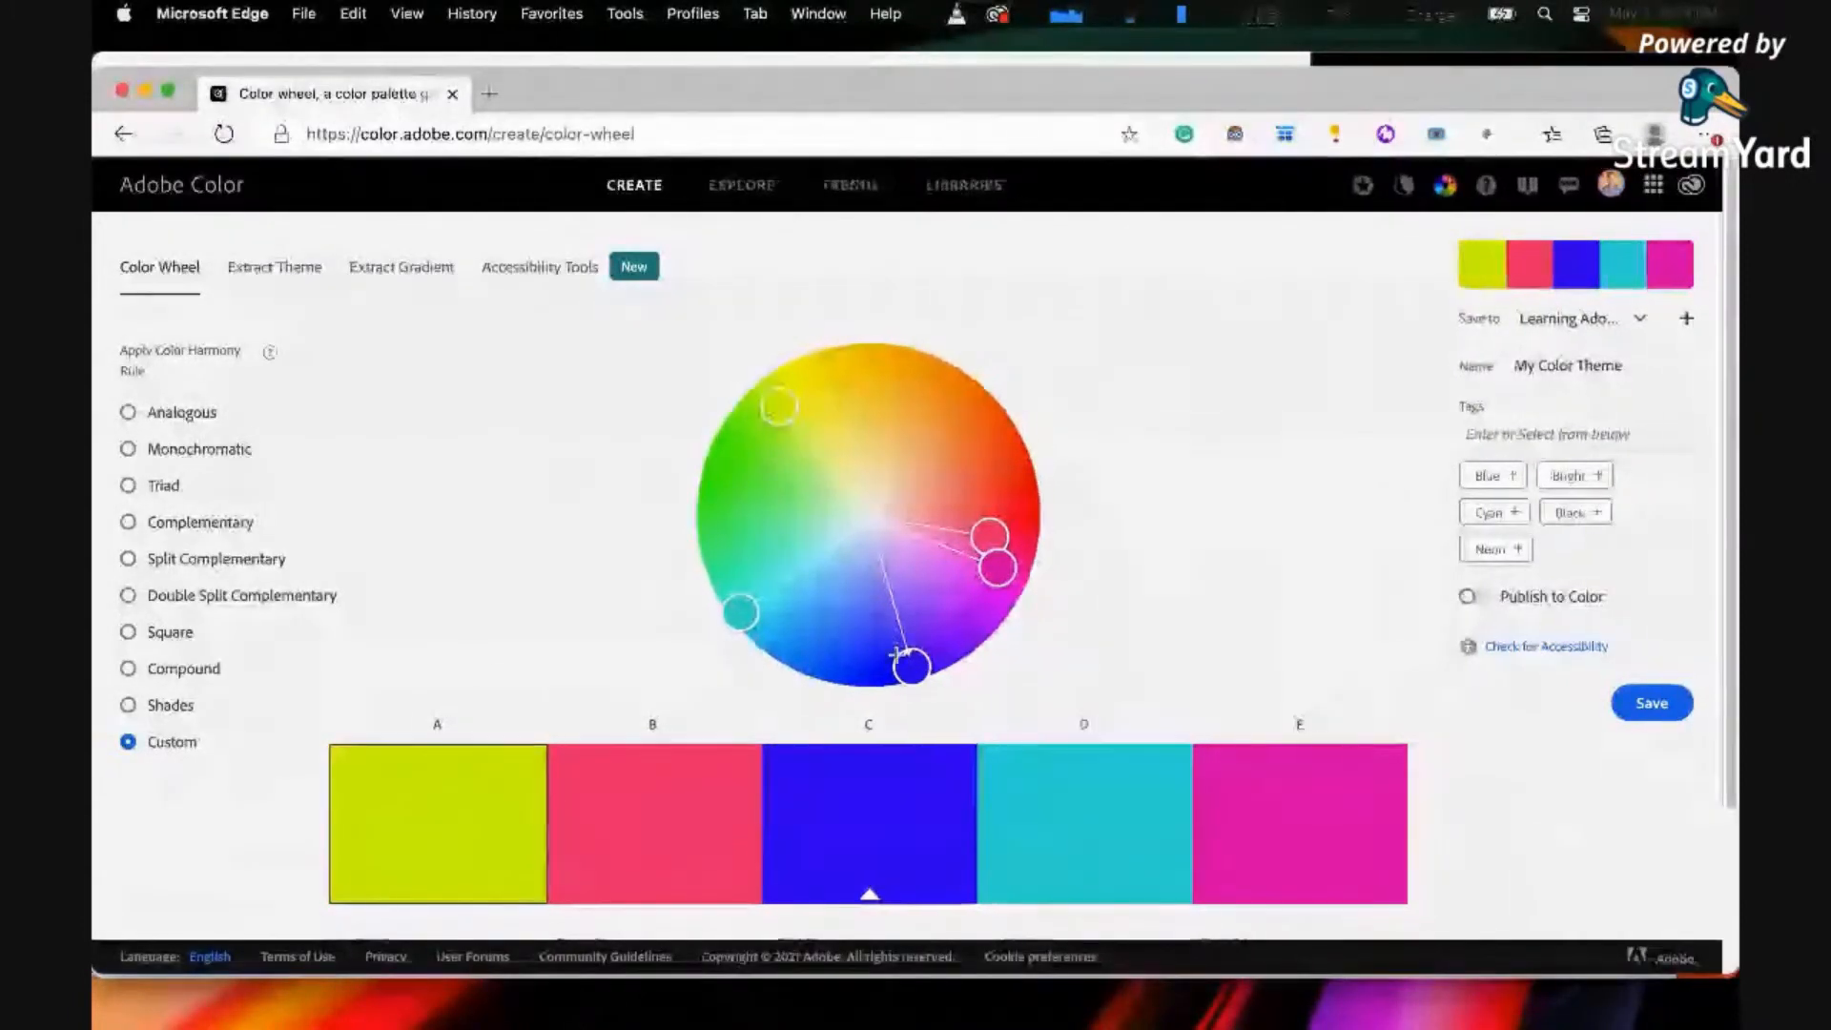
mouse_move(916, 665)
left_mouse_down()
mouse_move(860, 642)
mouse_move(885, 646)
left_mouse_up()
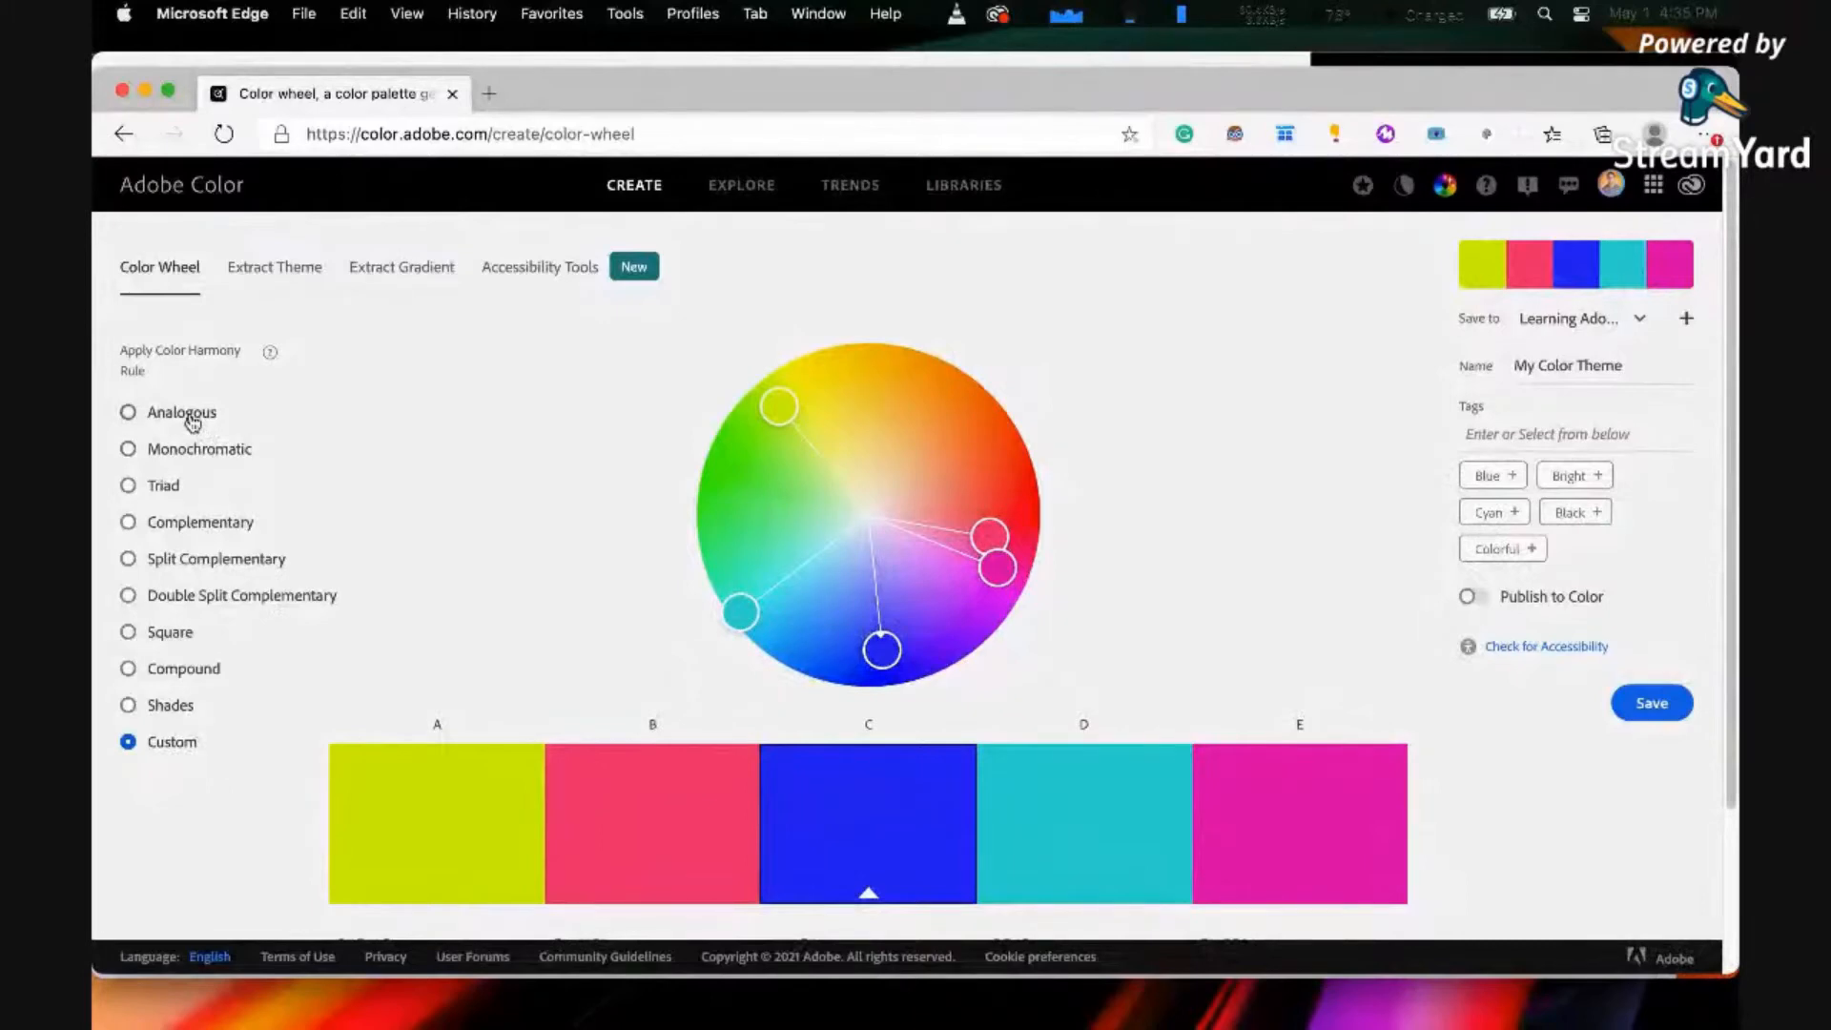
- Apply the Analogous harmony rule and rotate the linked colors around the wheel into the orange-red range
left_click(191, 415)
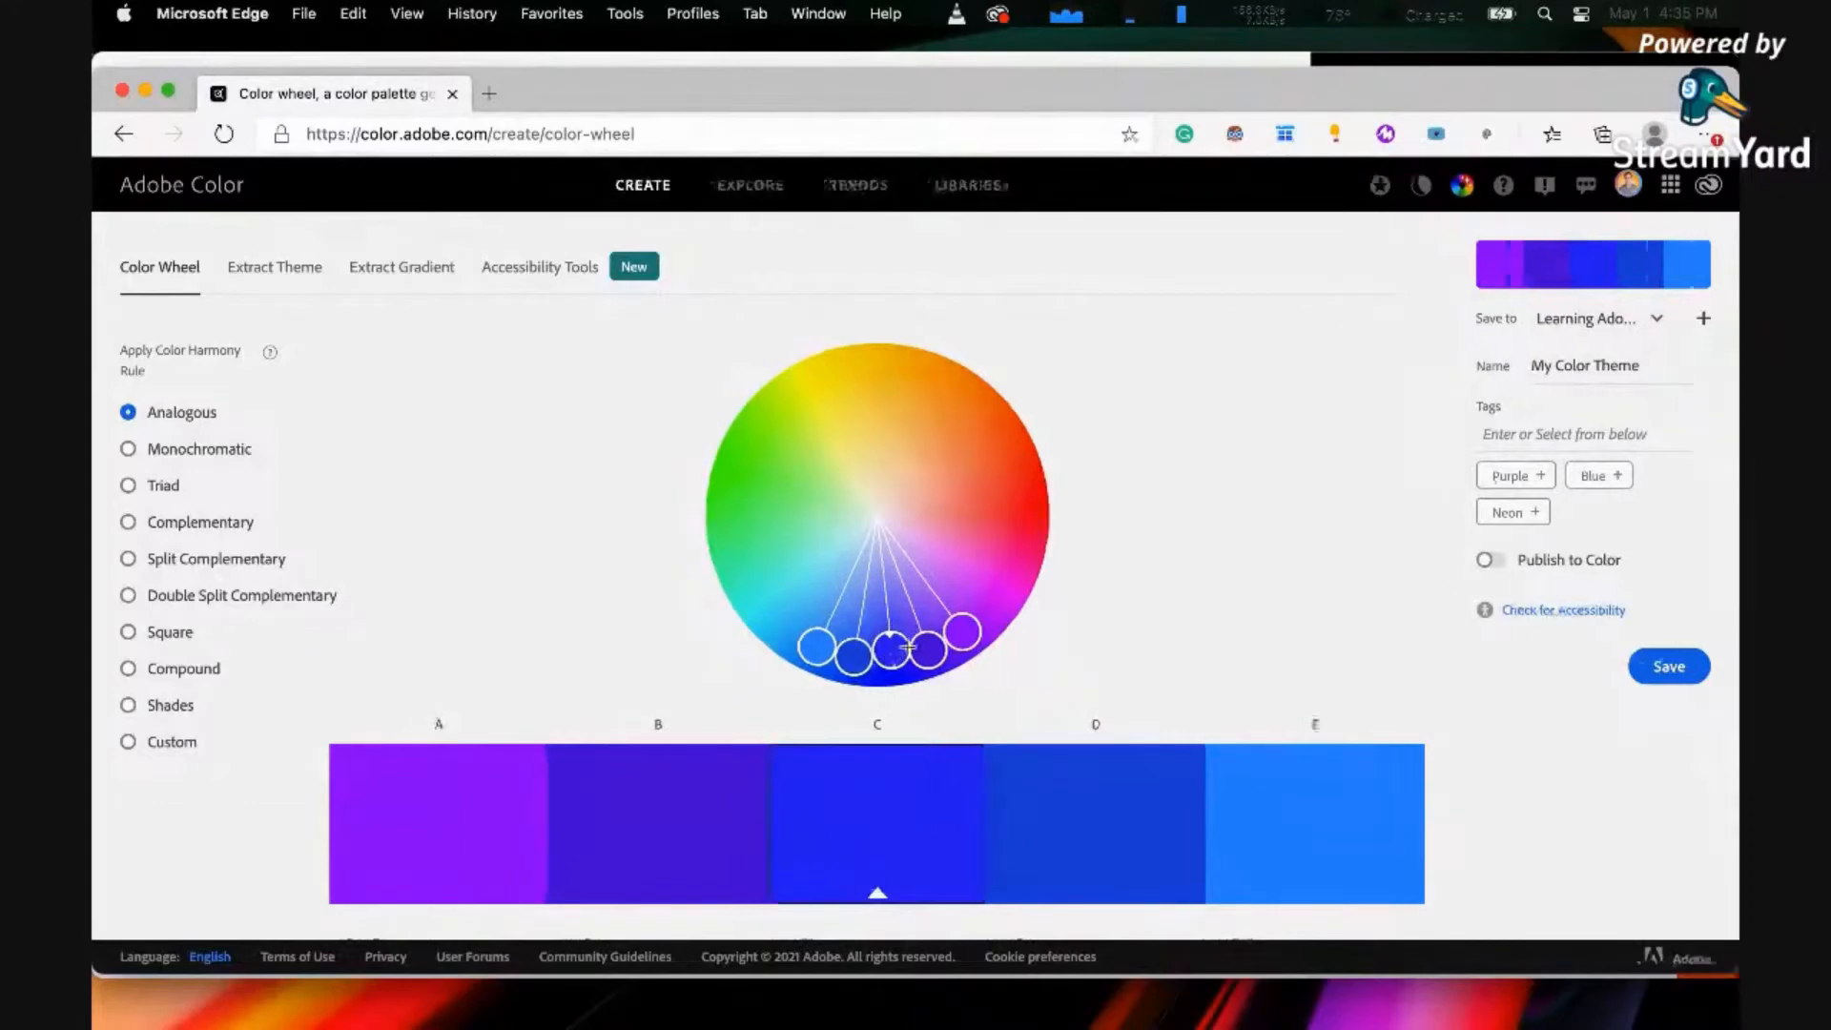
left_click_drag(951, 620, 973, 454)
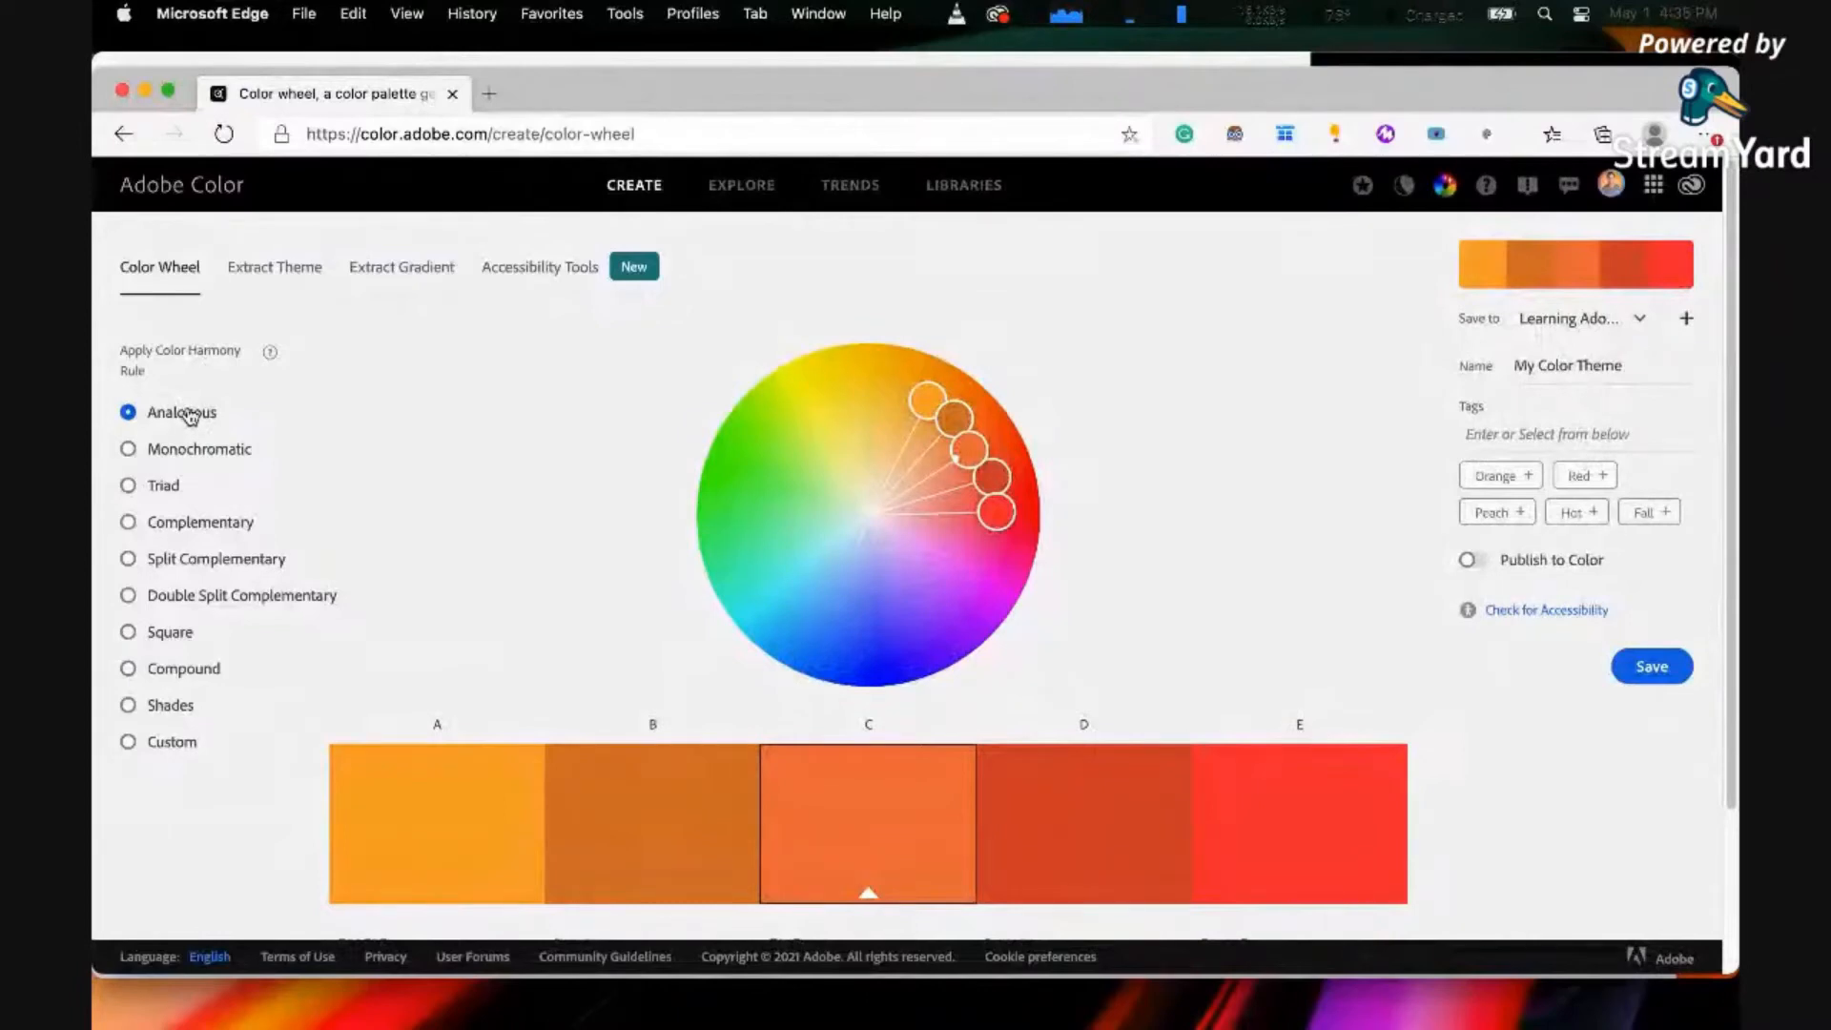
- Make swatch D the base color and turn it into a muted dark green, #467A45, with brightness 48
mouse_move(866, 894)
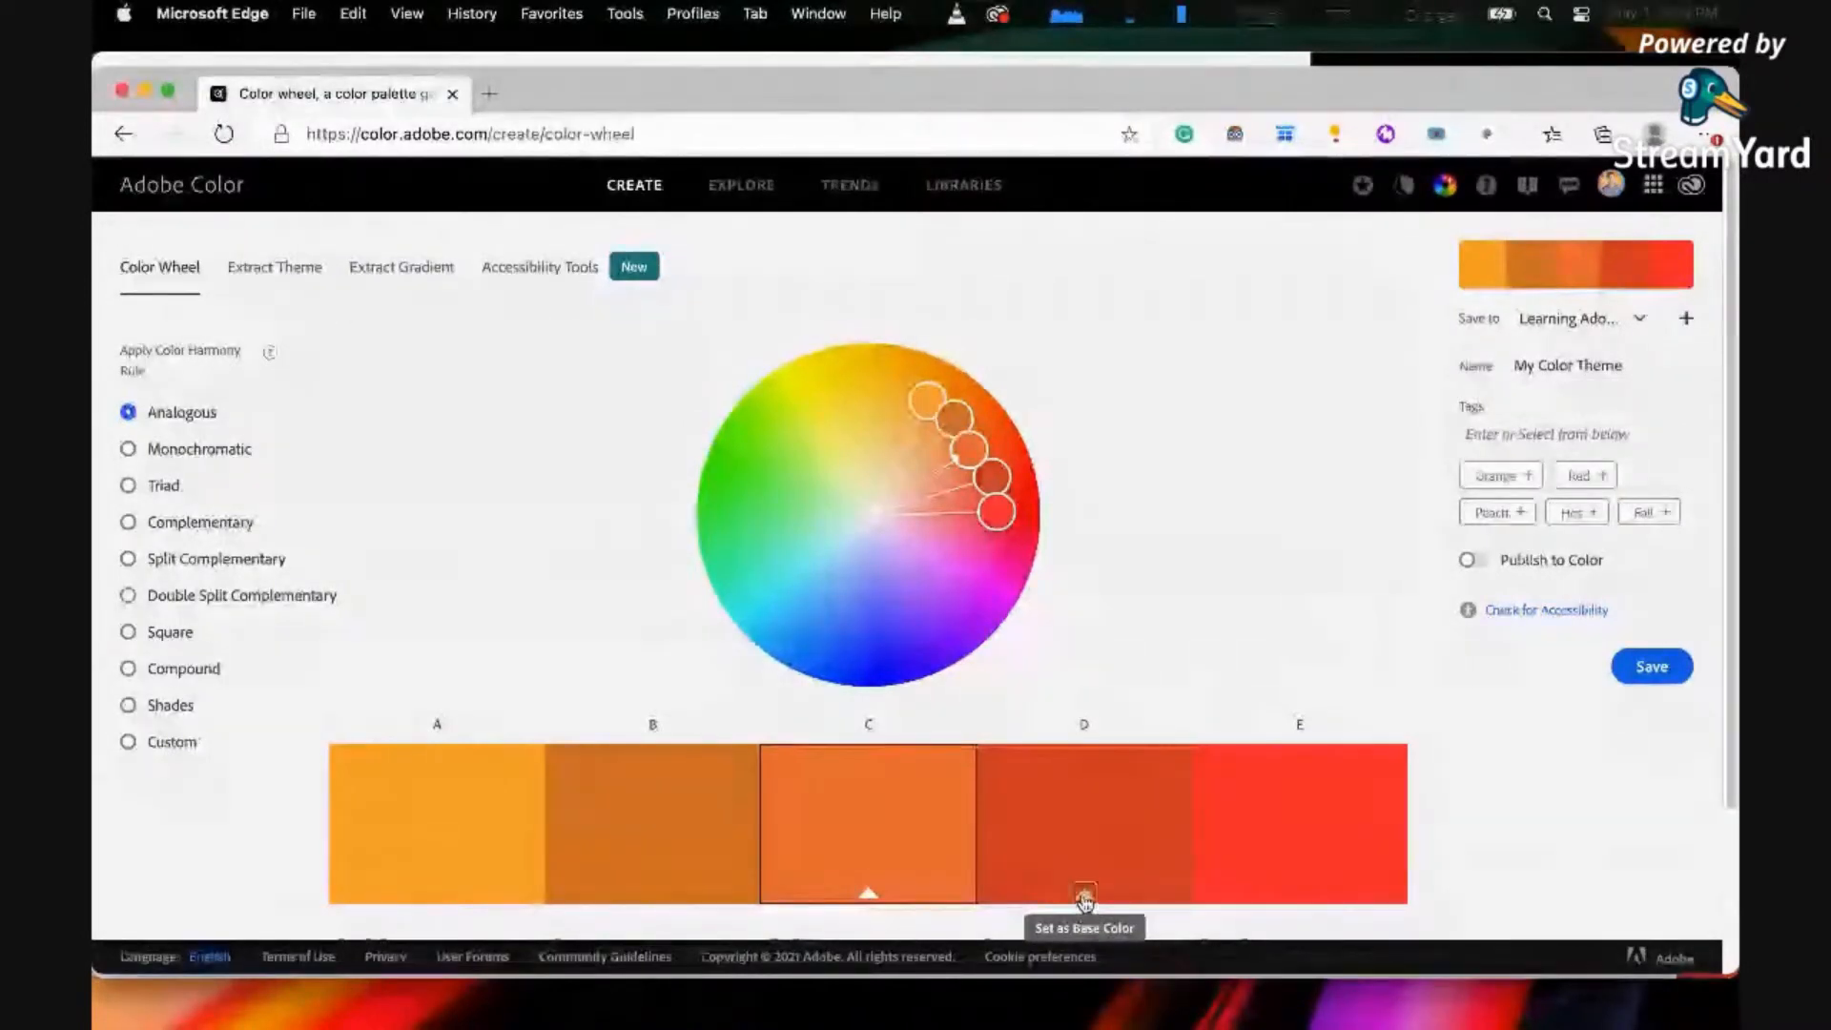
left_click(1084, 899)
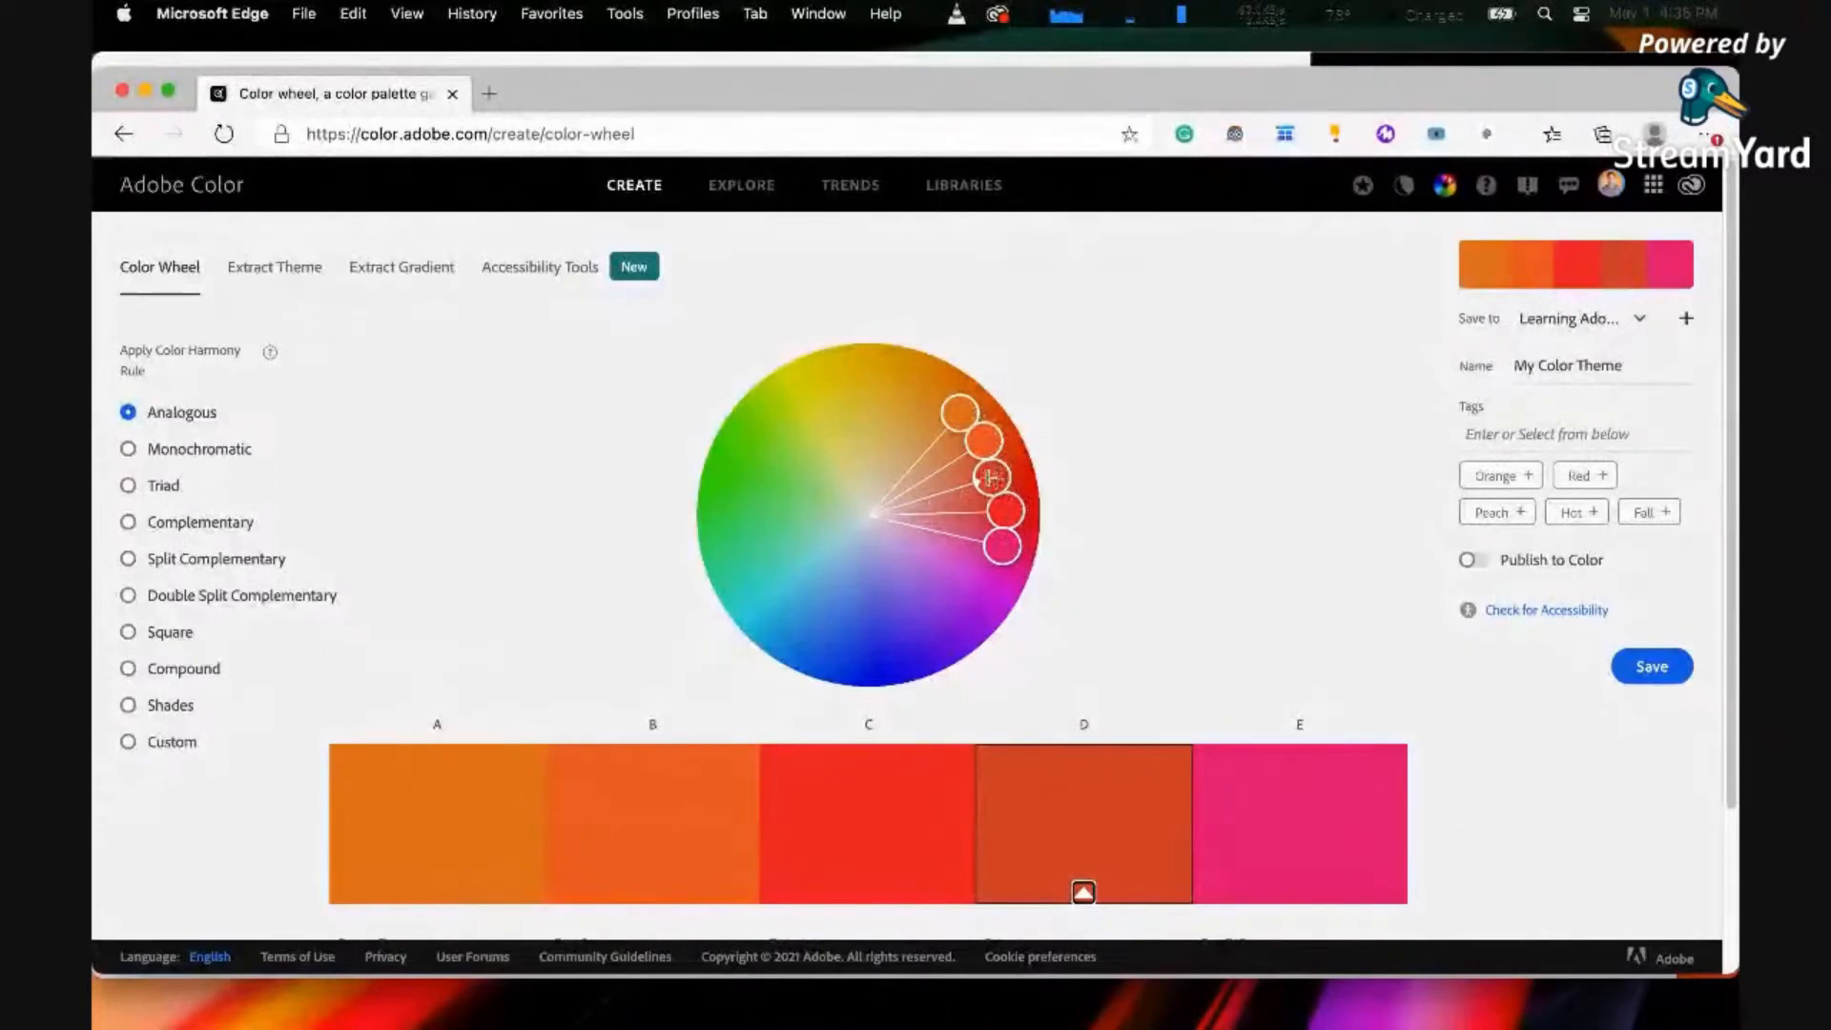
left_click_drag(992, 477, 752, 465)
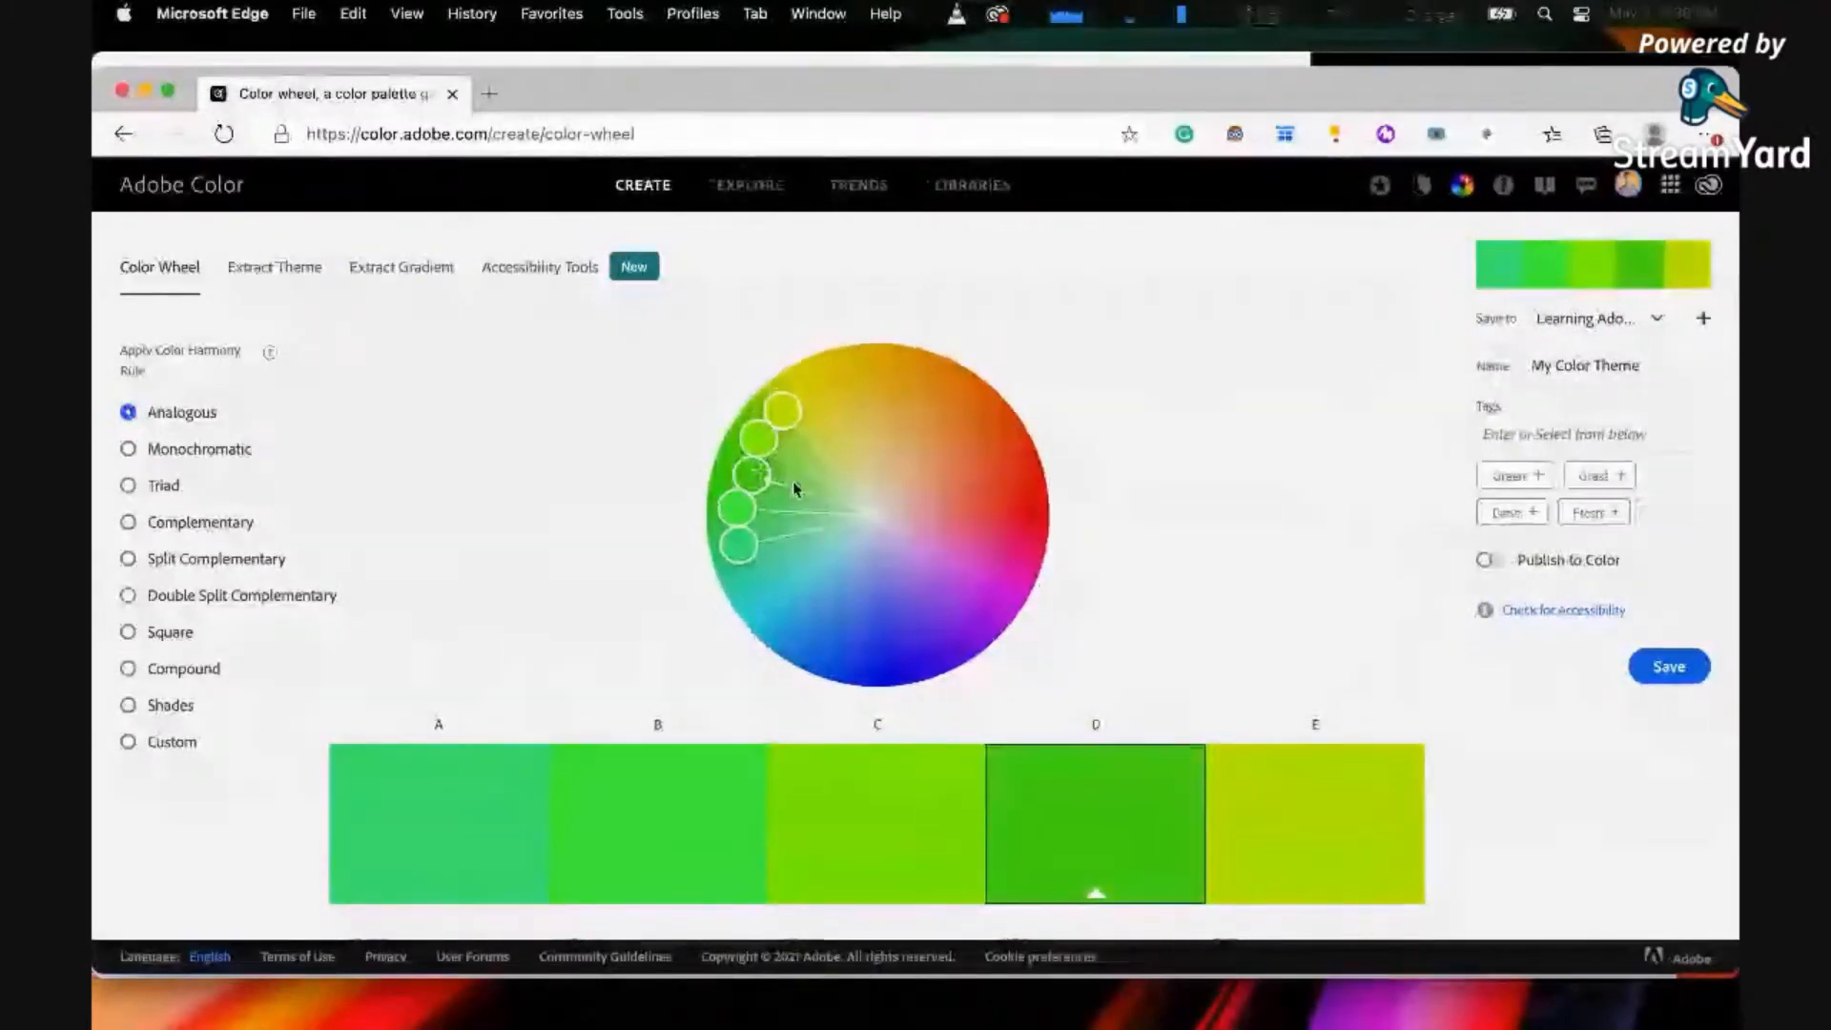
left_click_drag(754, 465, 806, 489)
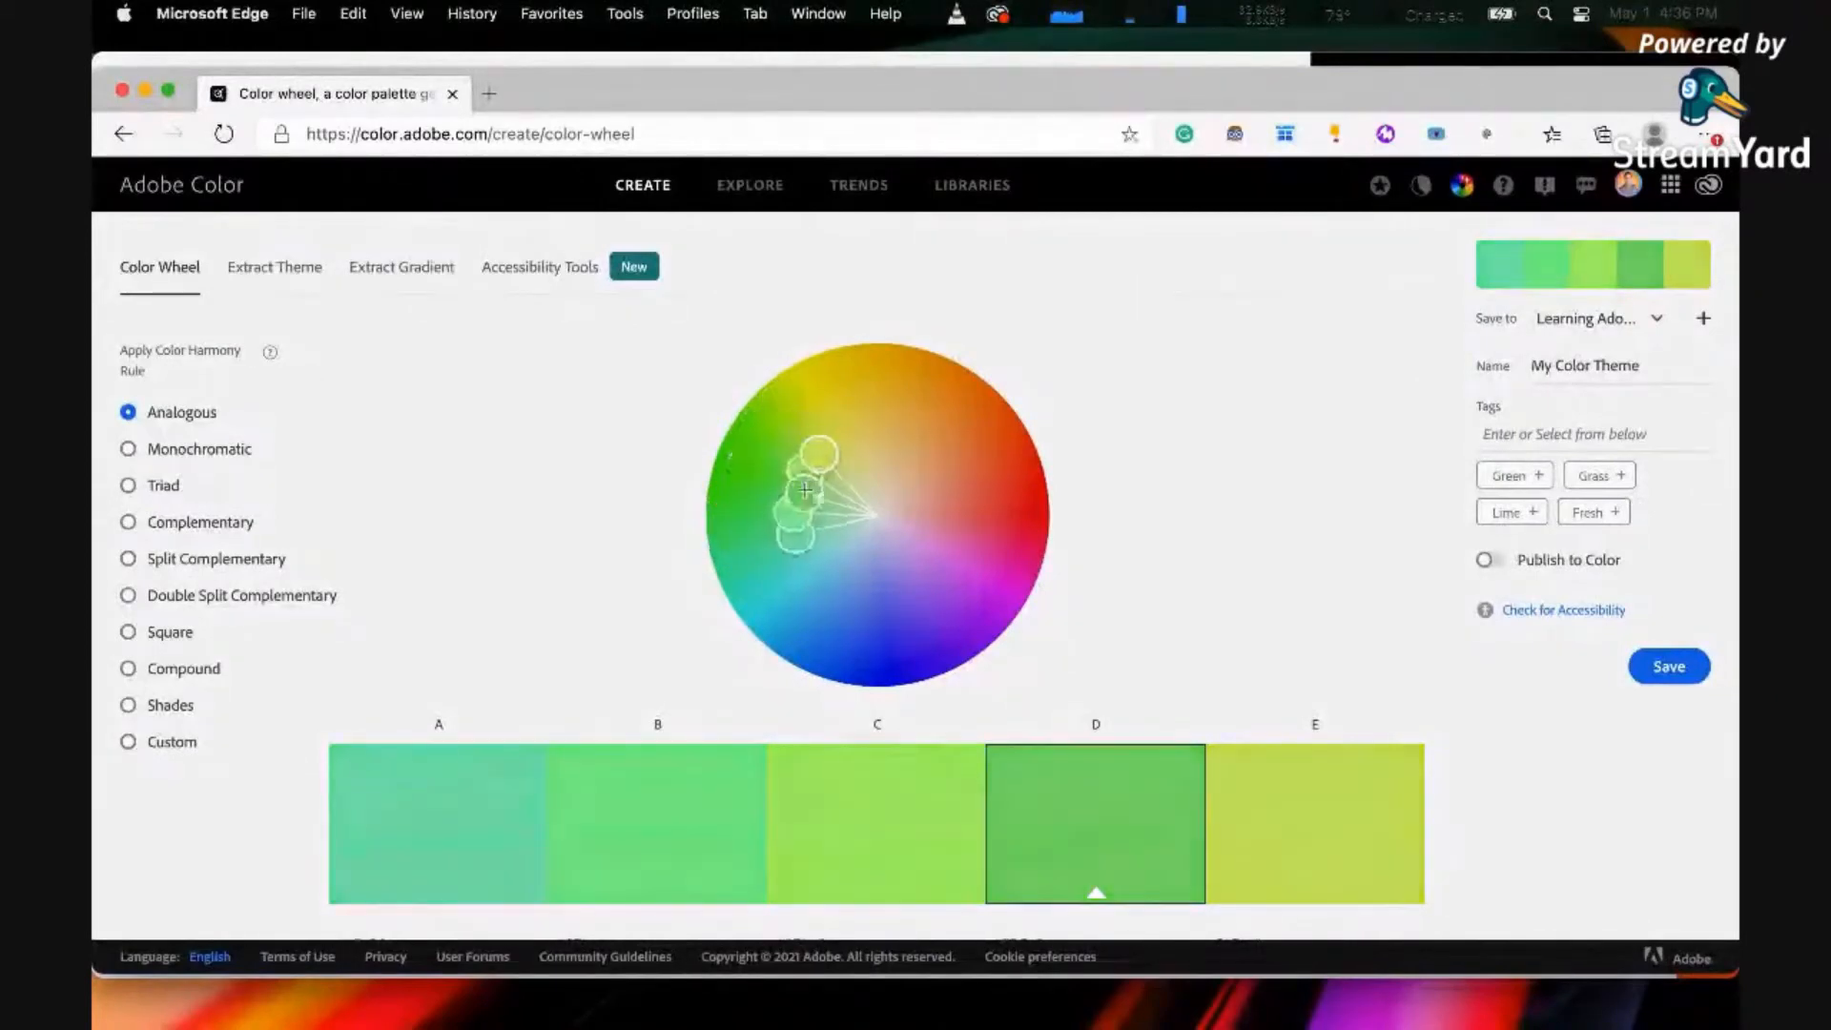
scroll(1219, 681, "down", 3)
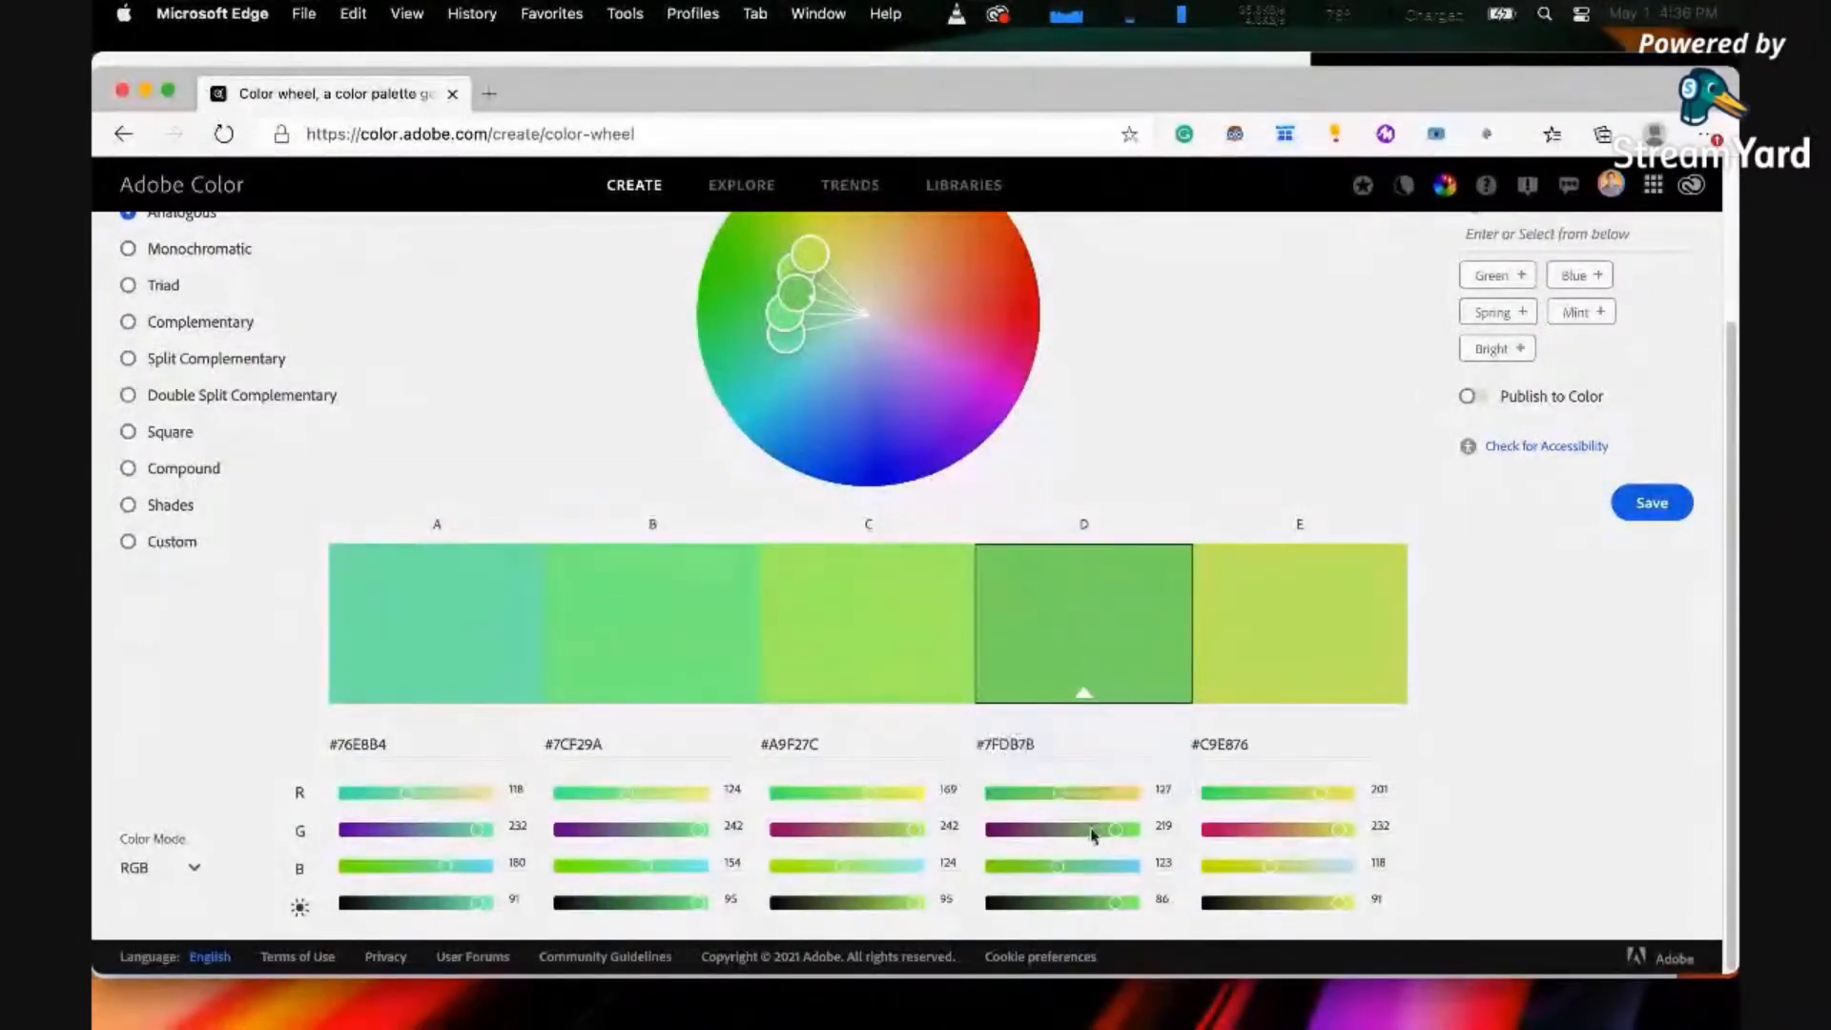
left_click_drag(1112, 902, 1061, 902)
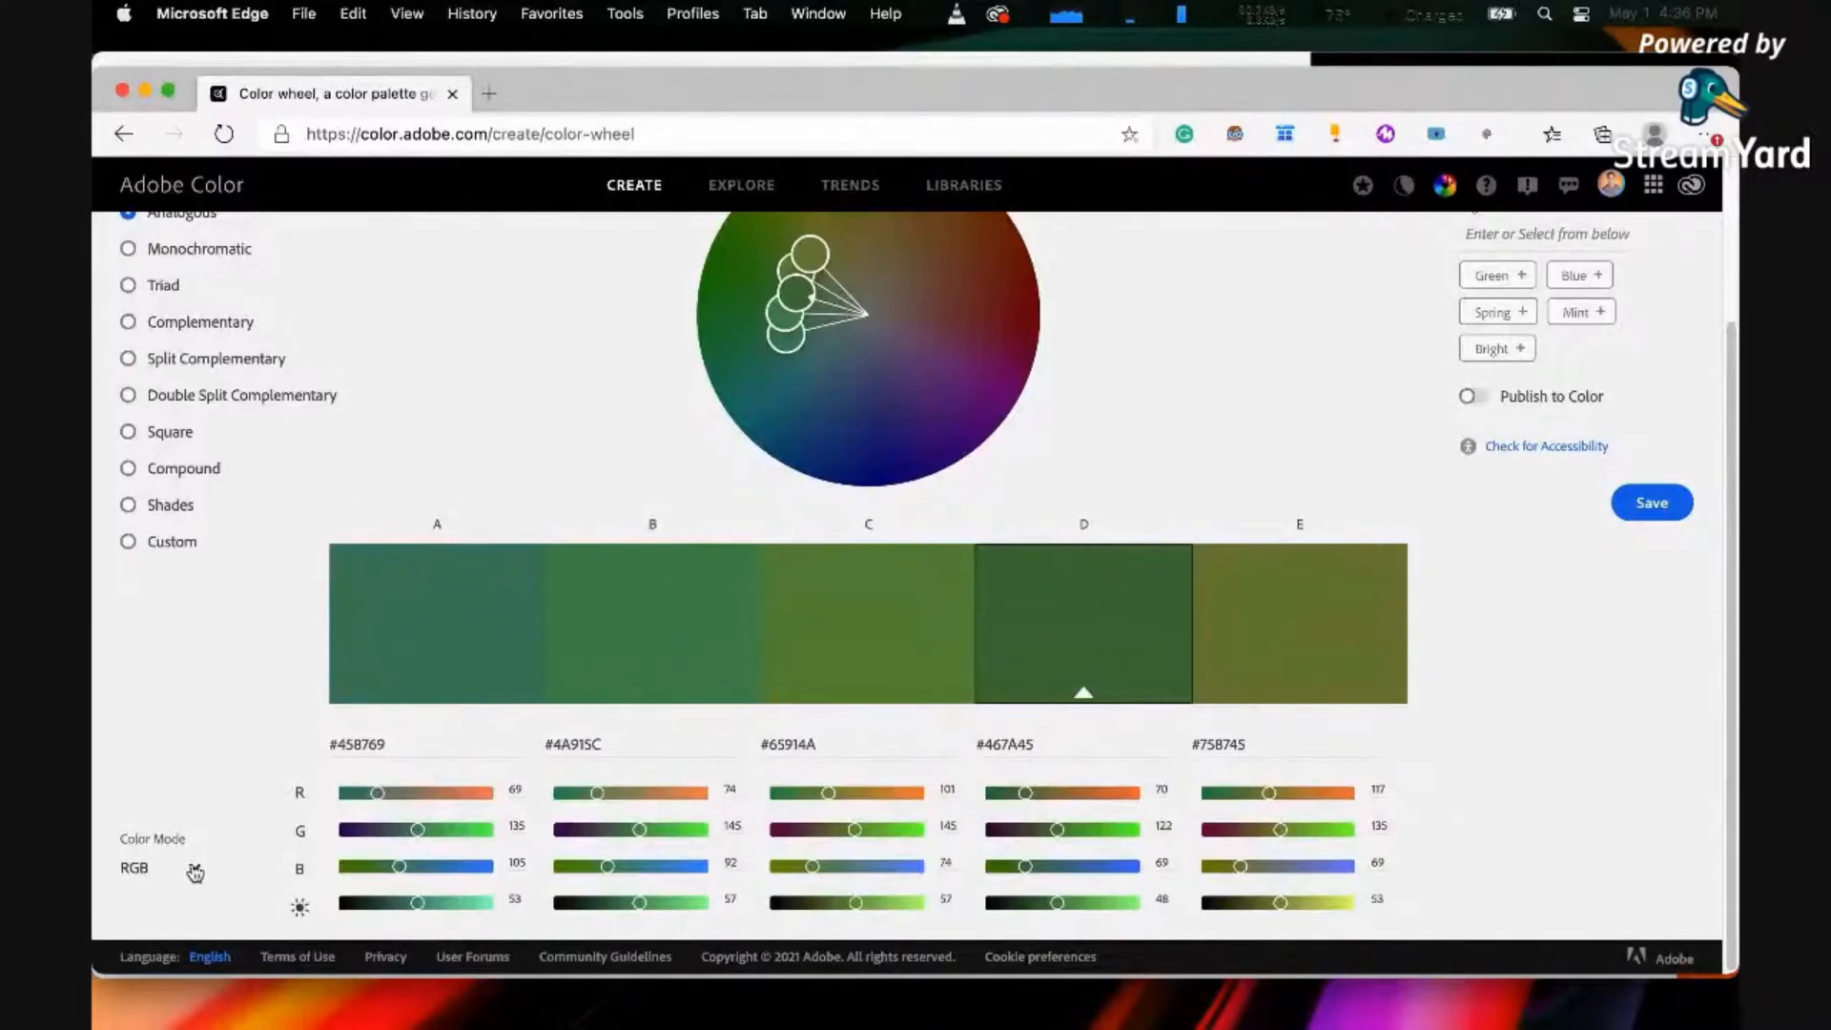
- View the swatch values in the CMYK, HSB and LAB color modes, and return the color mode to RGB
left_click(195, 872)
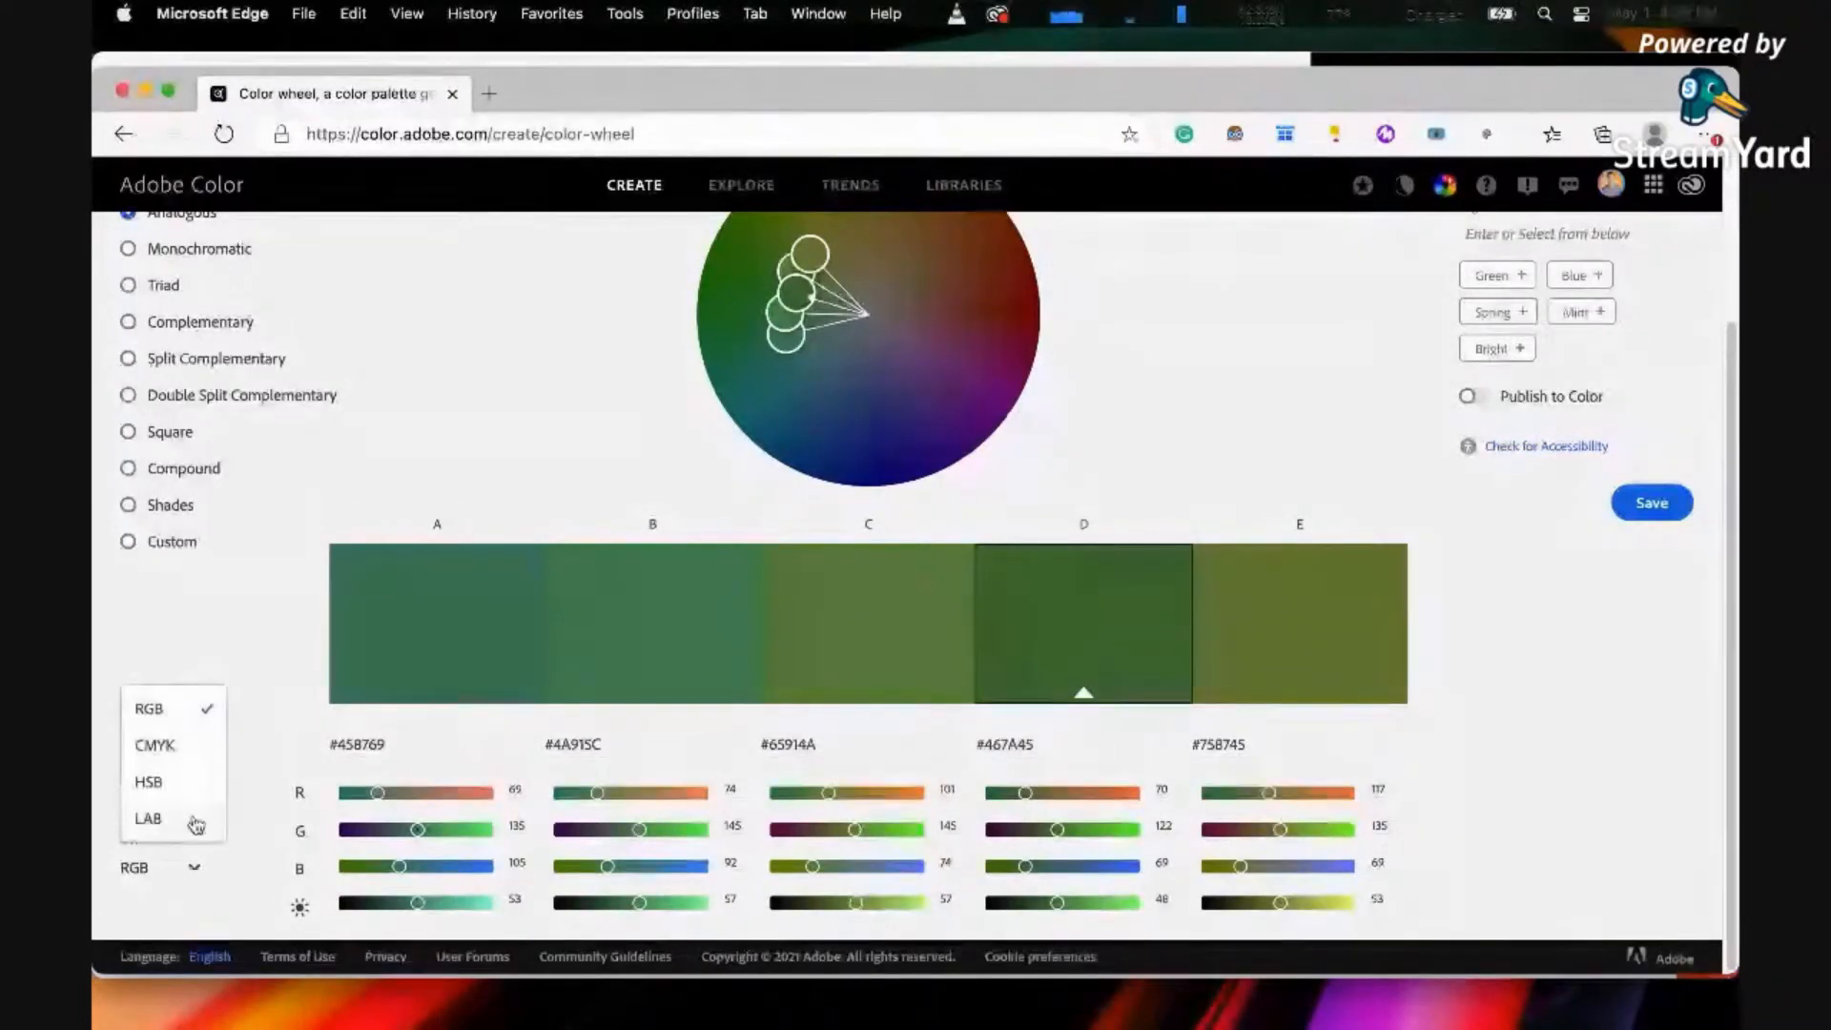
left_click(185, 749)
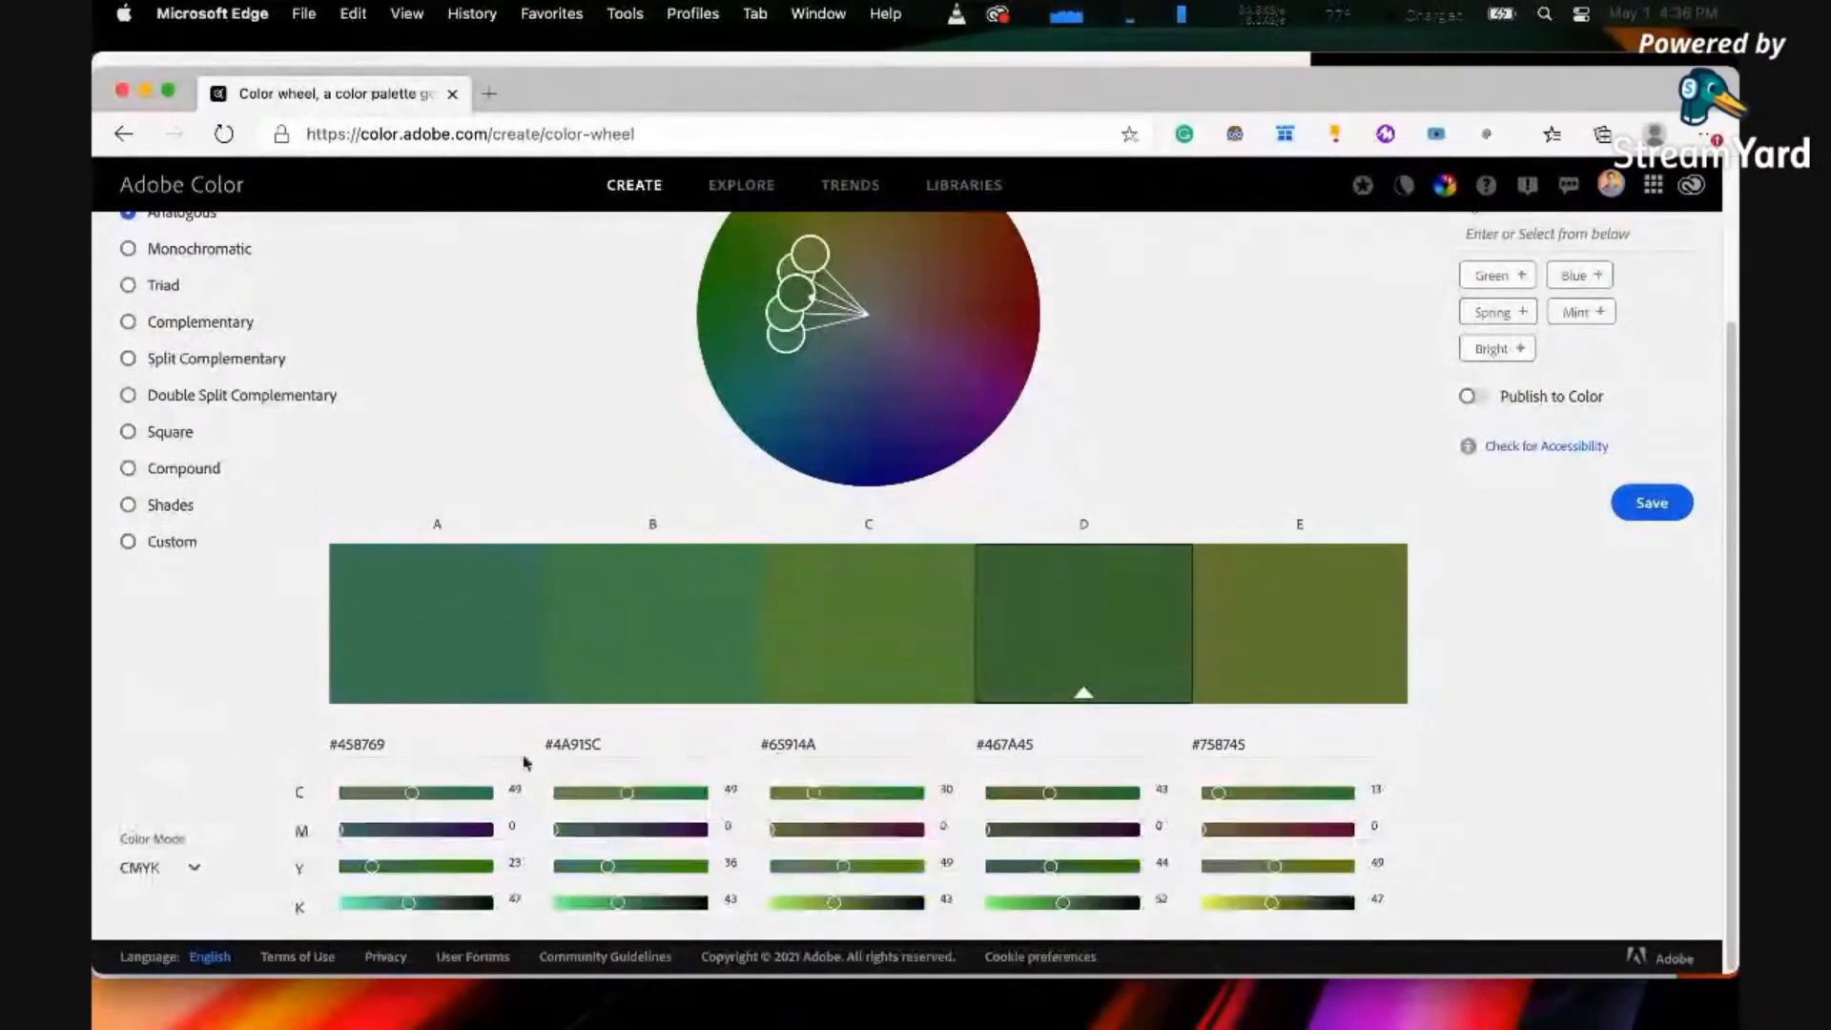
left_click(195, 871)
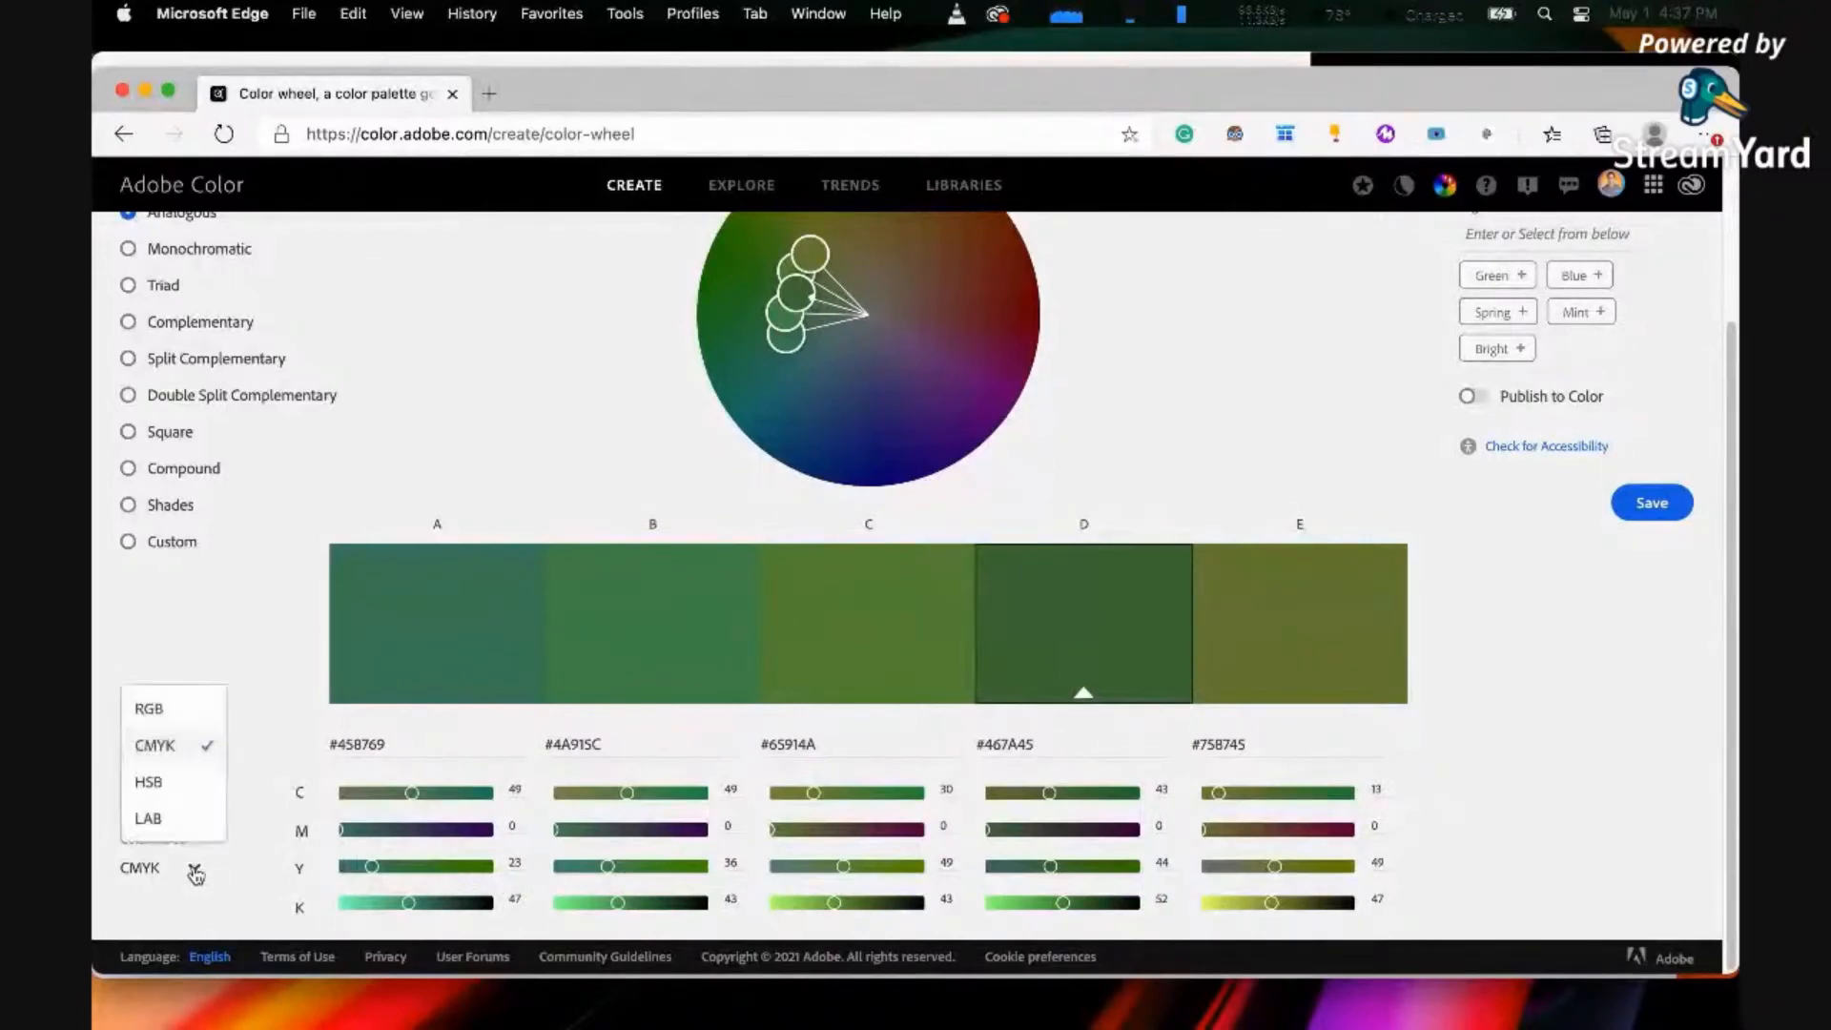
left_click(195, 789)
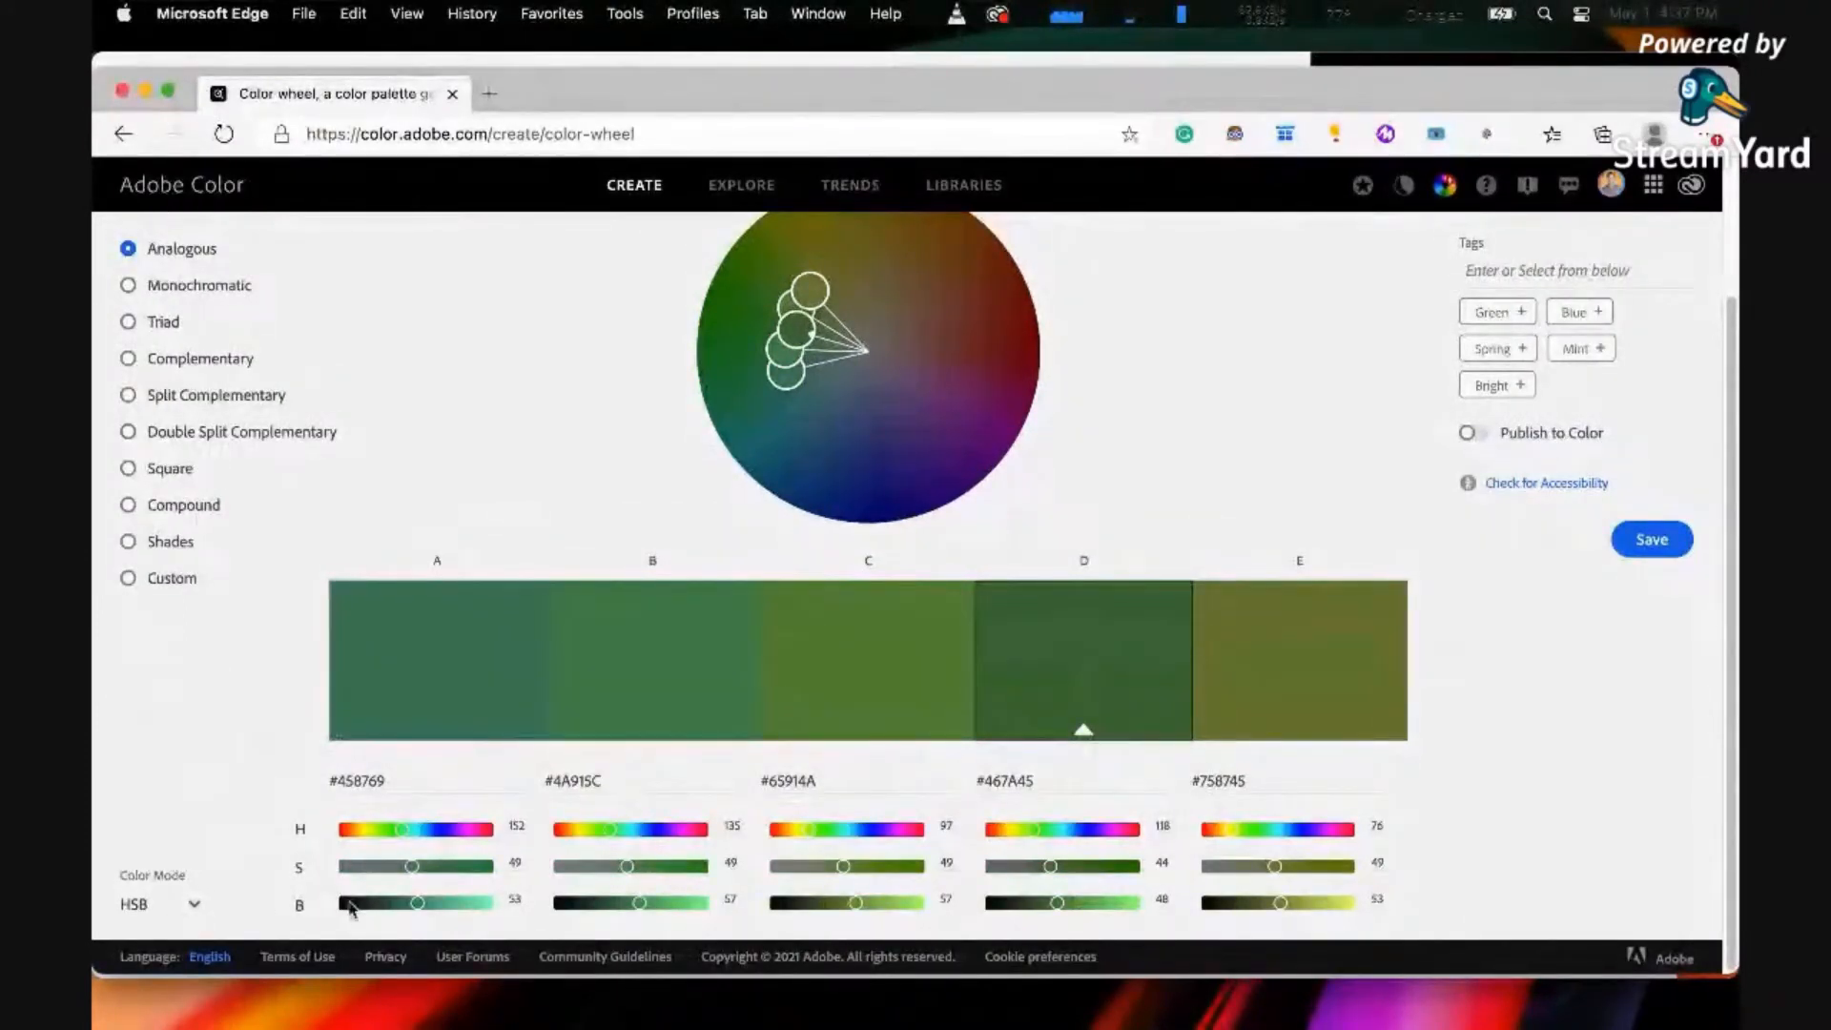
left_click(195, 904)
left_click(187, 863)
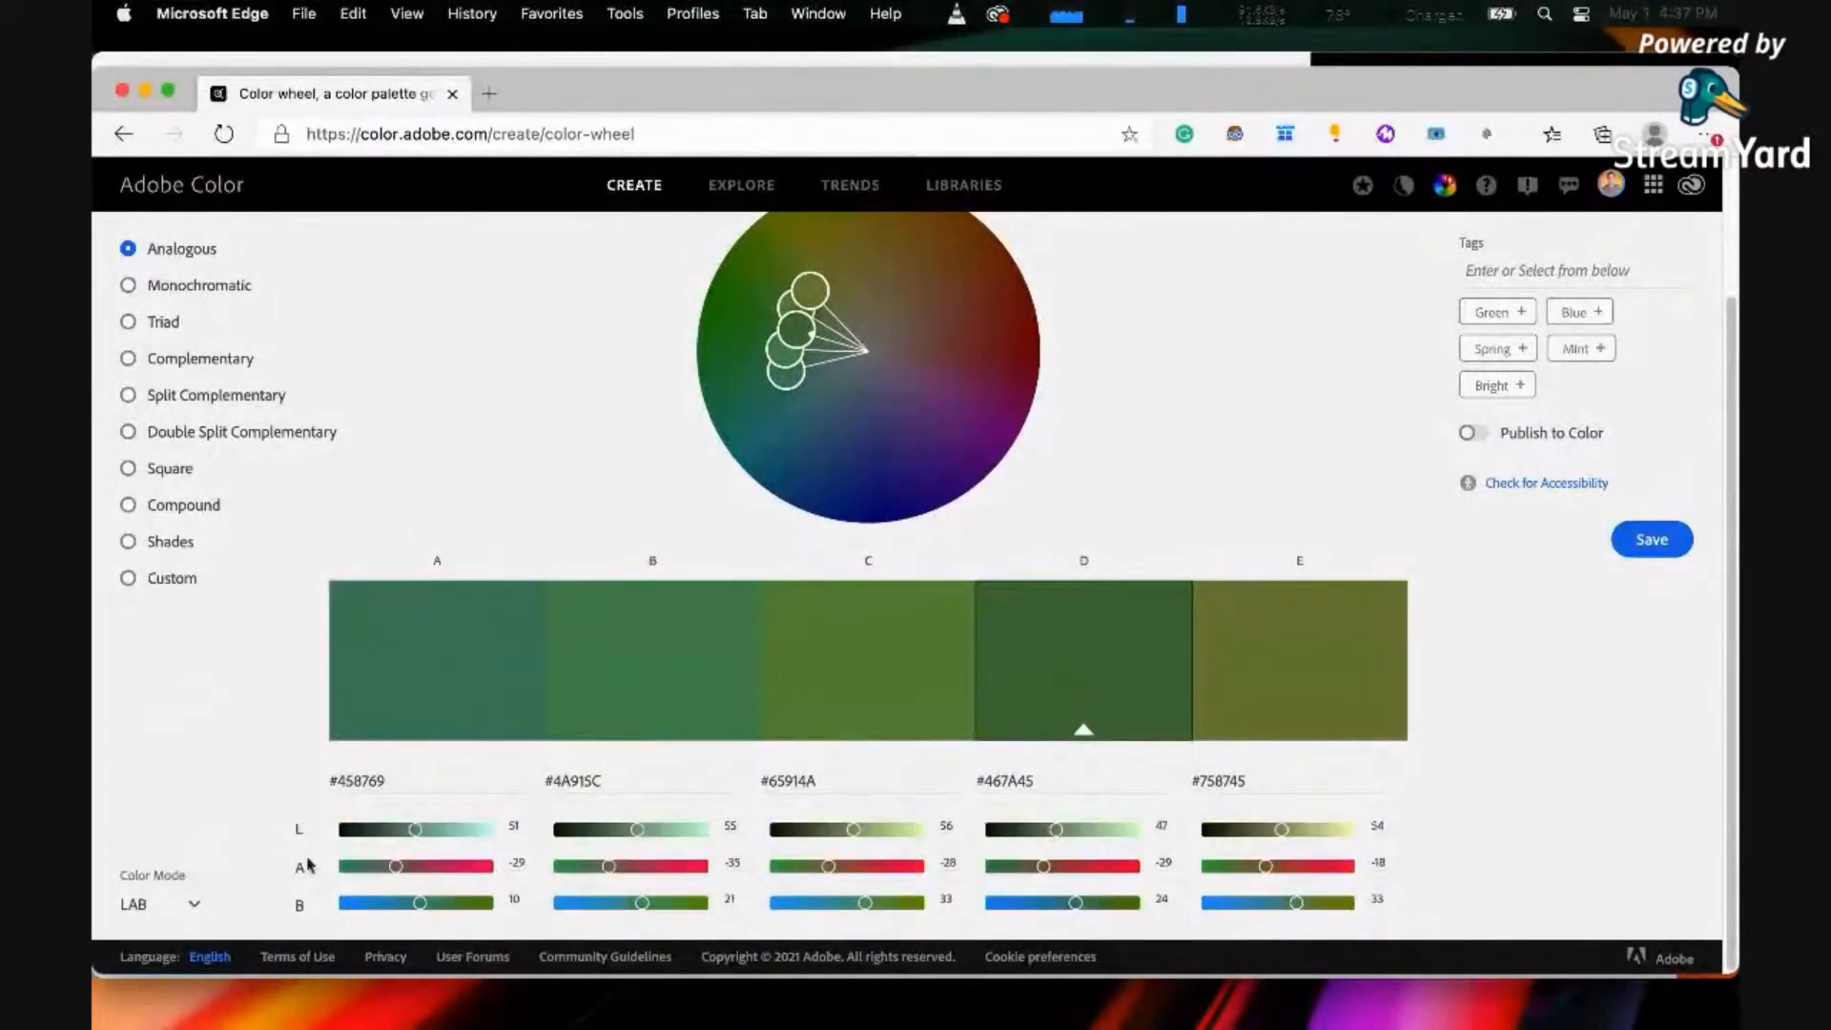
left_click(194, 904)
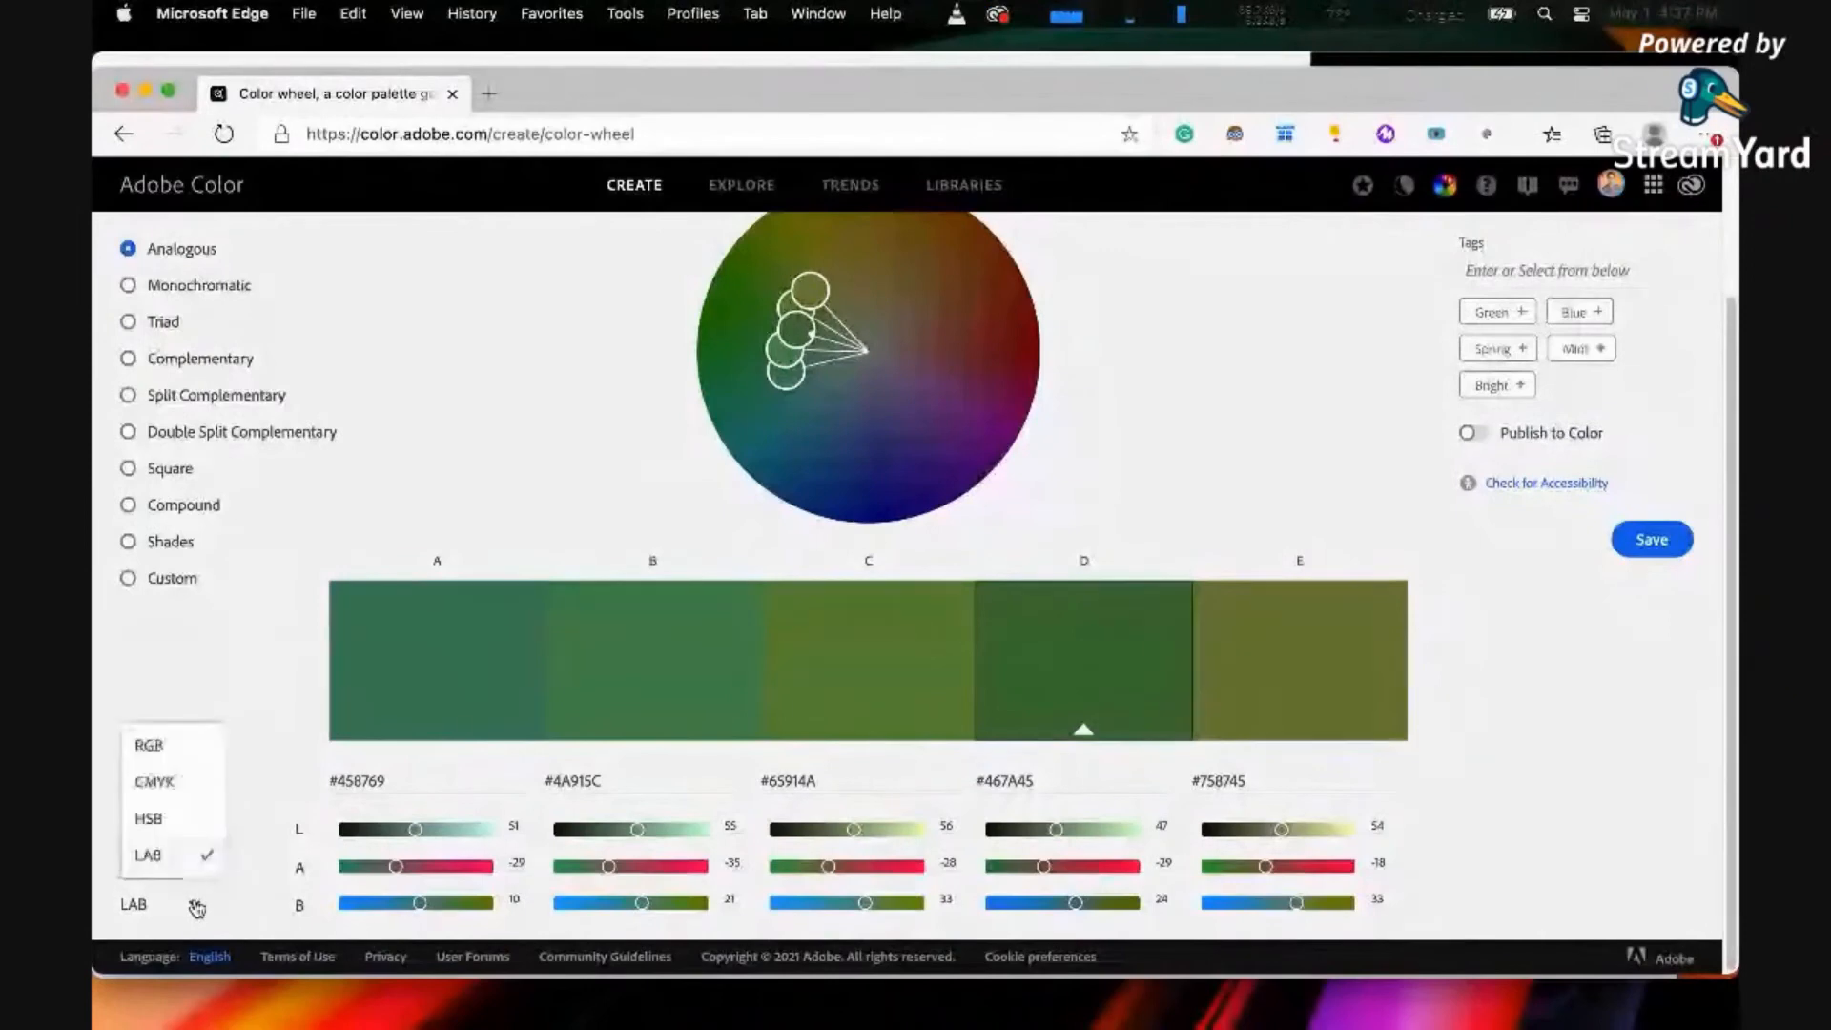
left_click(179, 750)
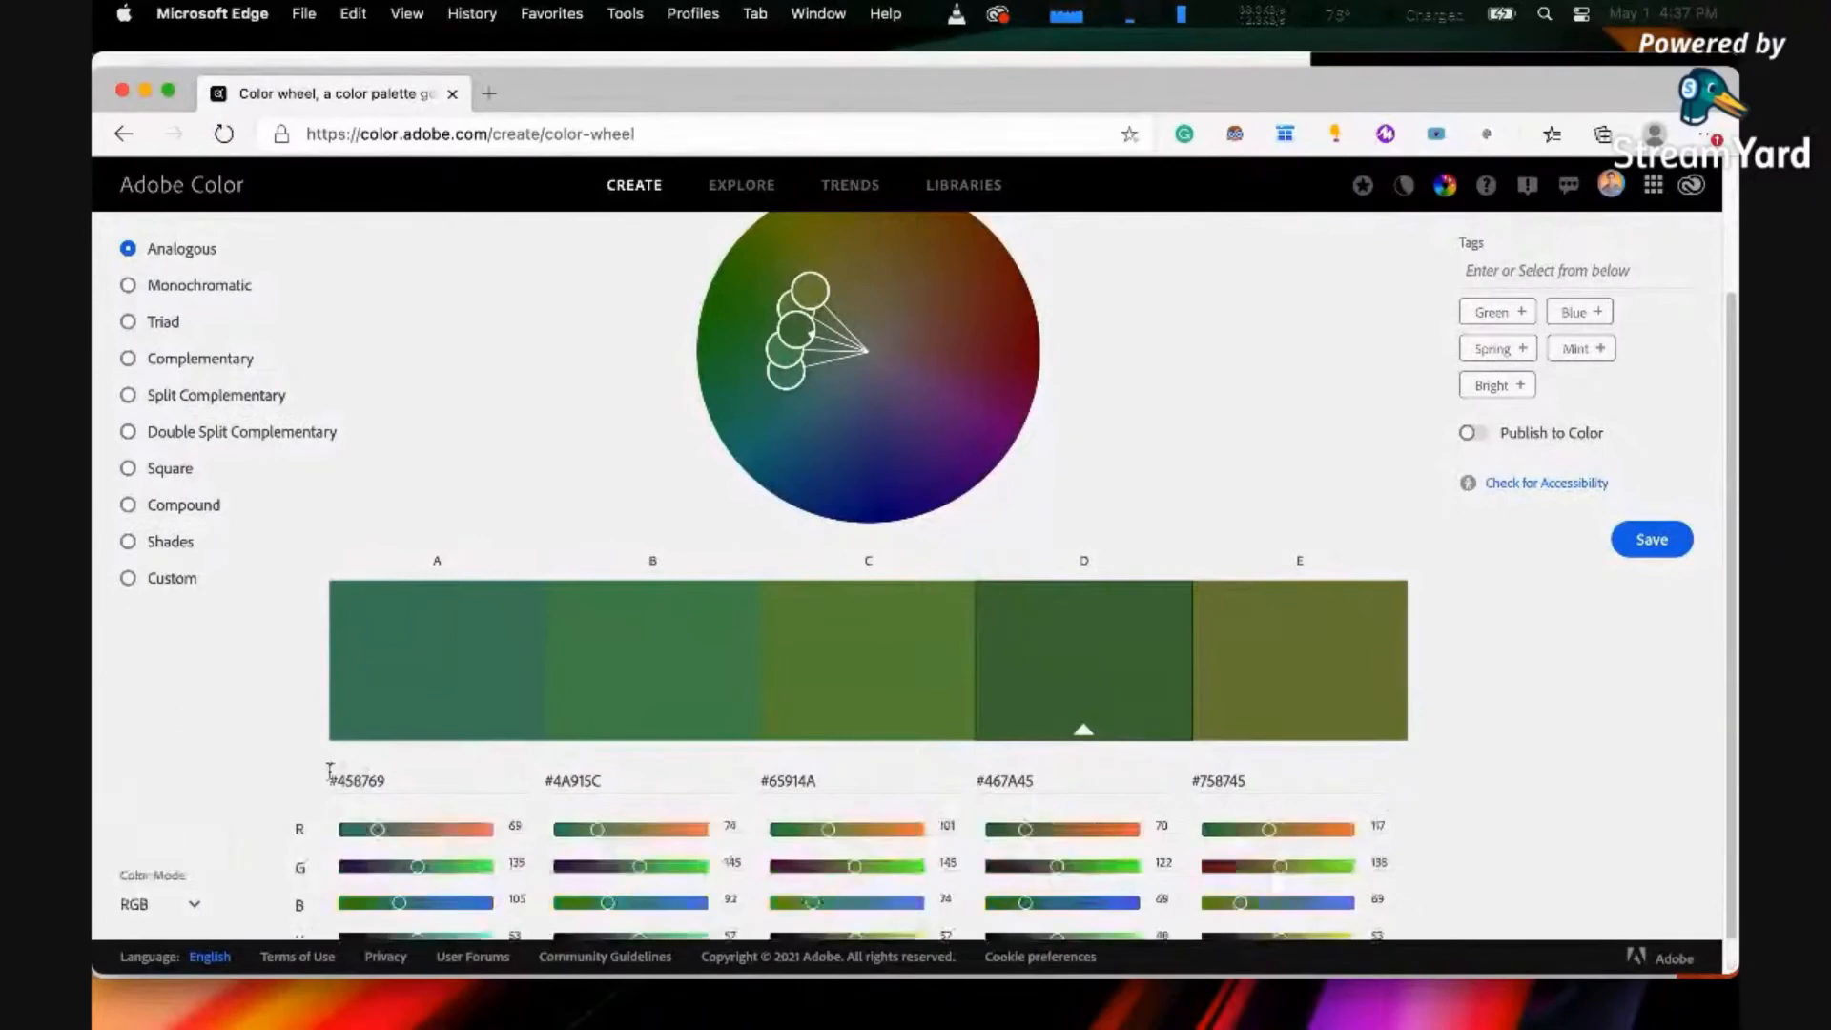
- Select swatch E's hex value and enlarge the browser window downward so more of the color wheel page fits
left_click_drag(286, 753, 1246, 780)
left_click(1247, 781)
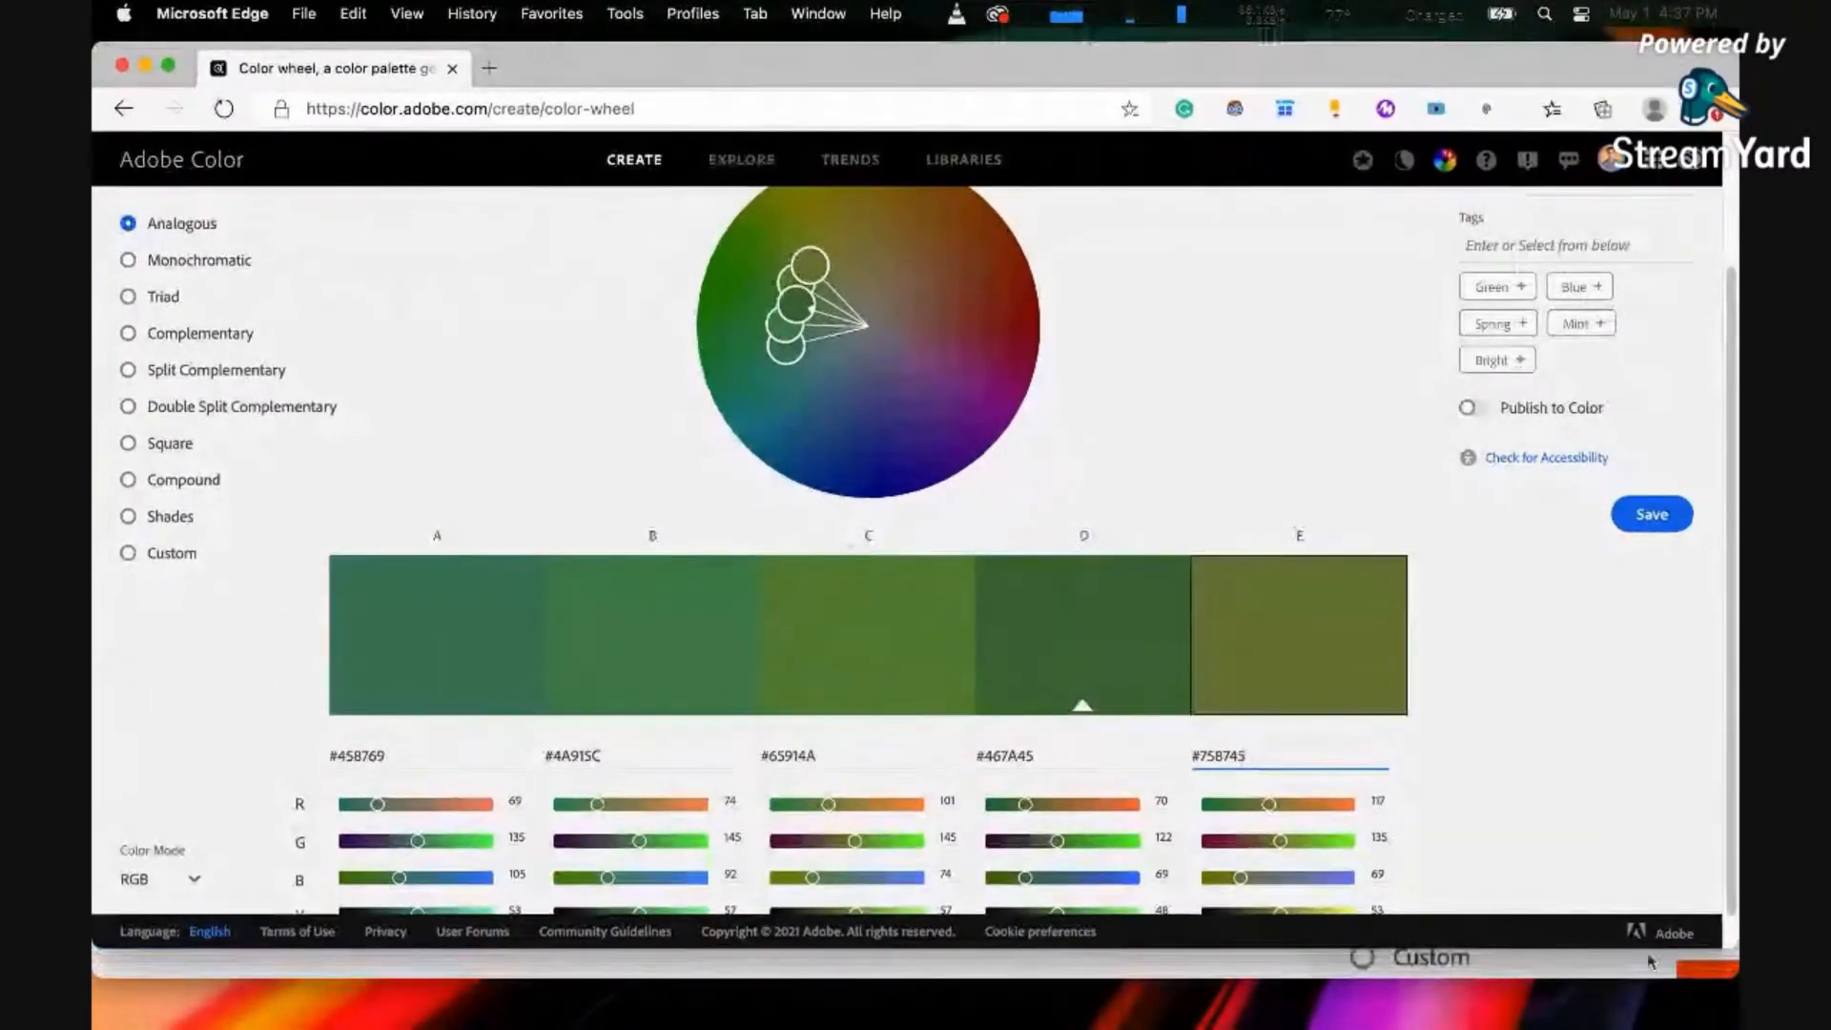
left_click_drag(1728, 947, 1731, 1027)
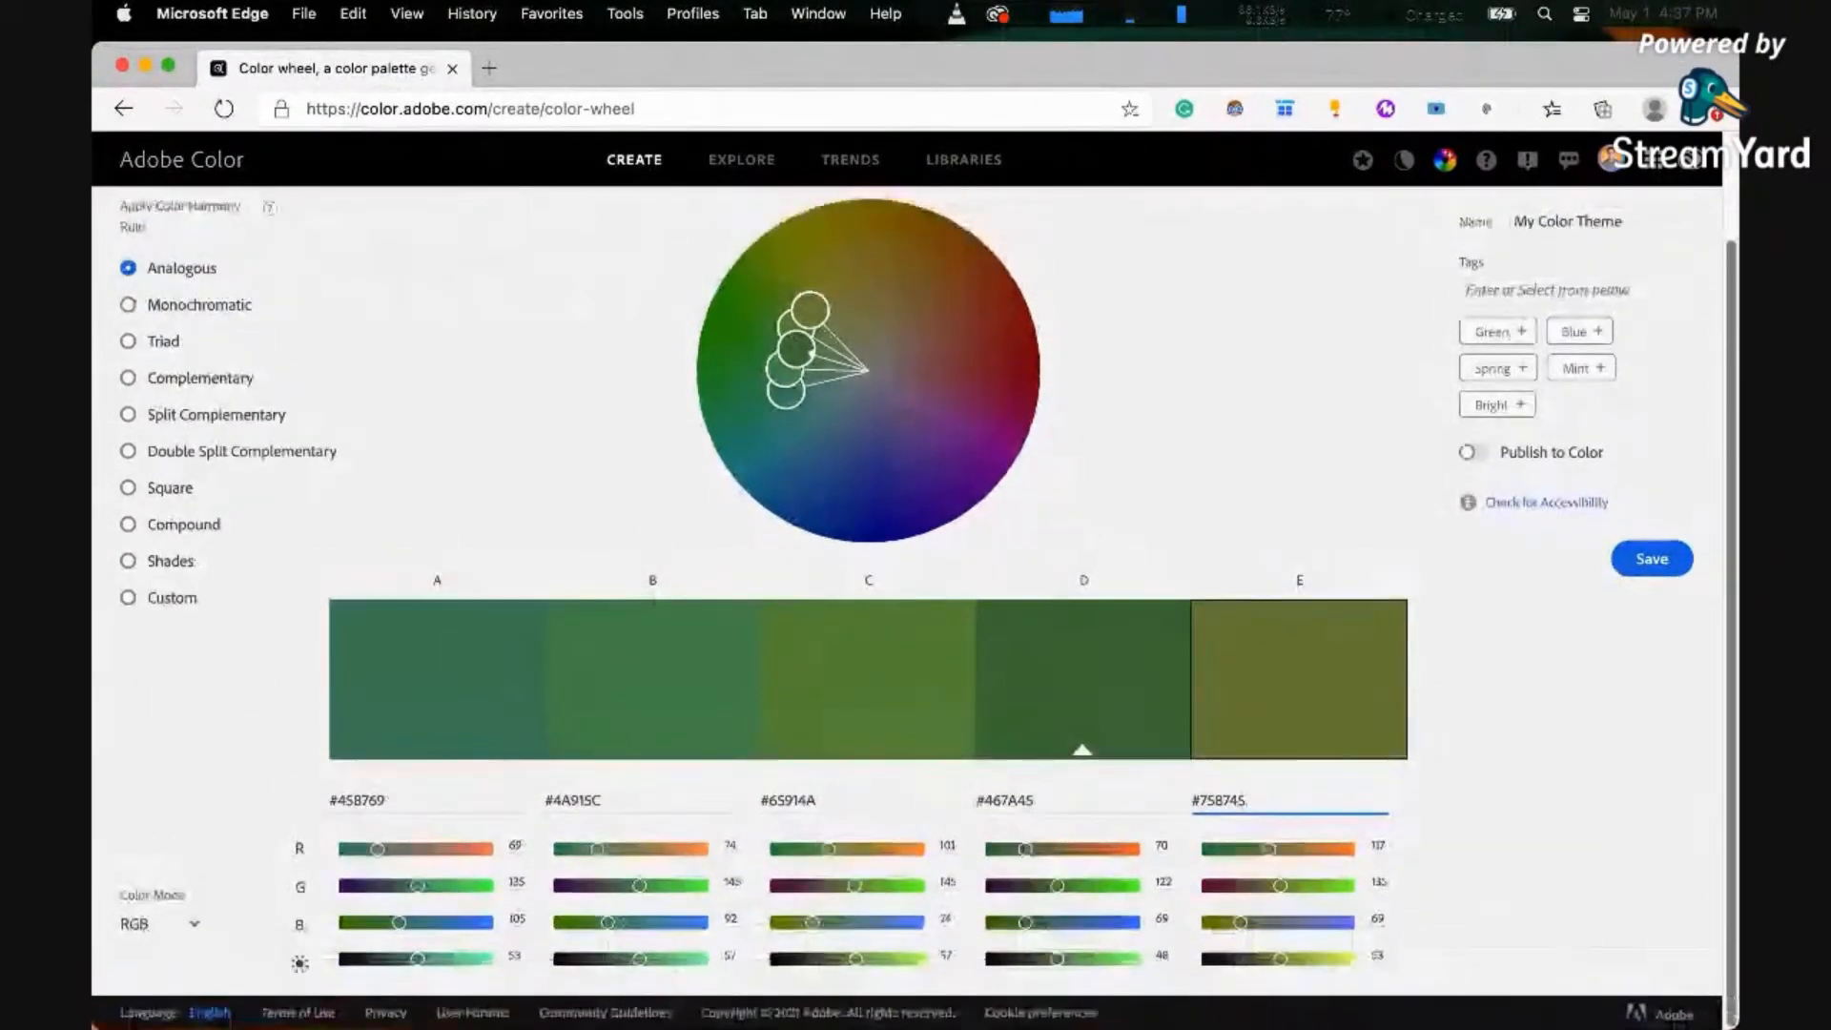
scroll(838, 642, "up", 3)
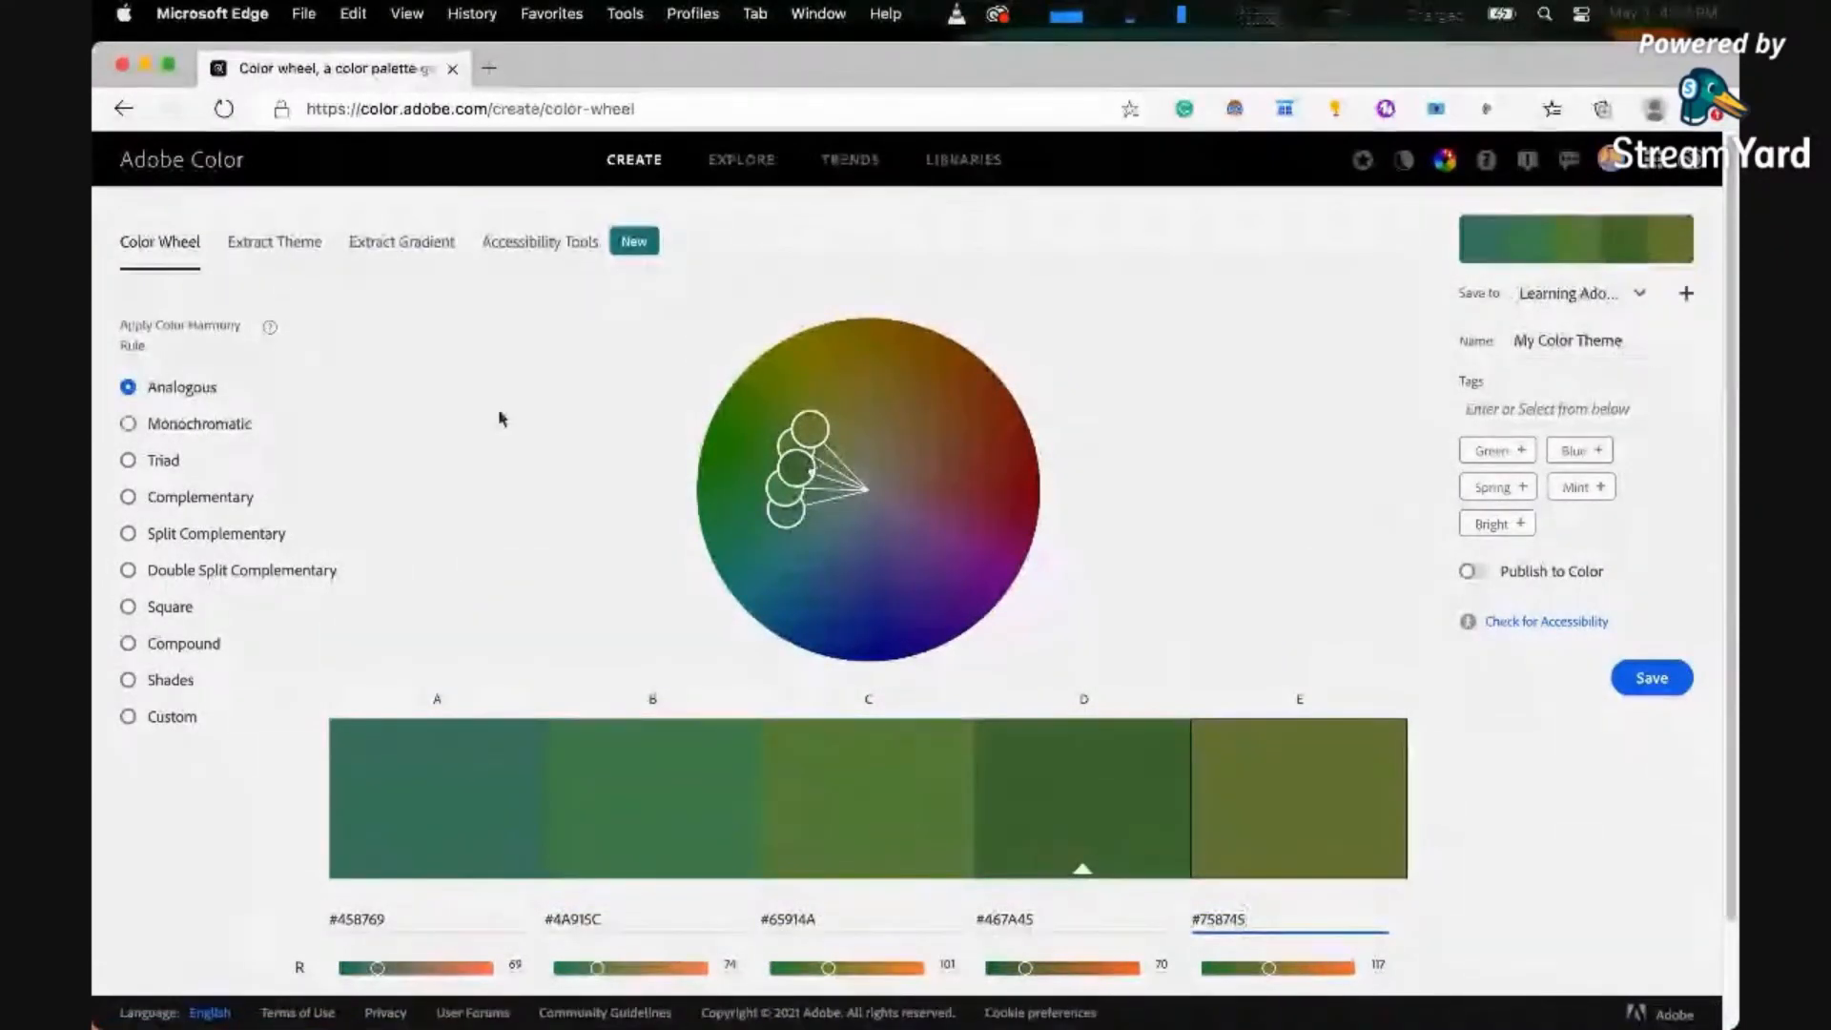
- Try the Monochromatic, Triad, Complementary, Split Complementary, Double Split Complementary, Square and Compound harmony rules in turn
left_click(196, 429)
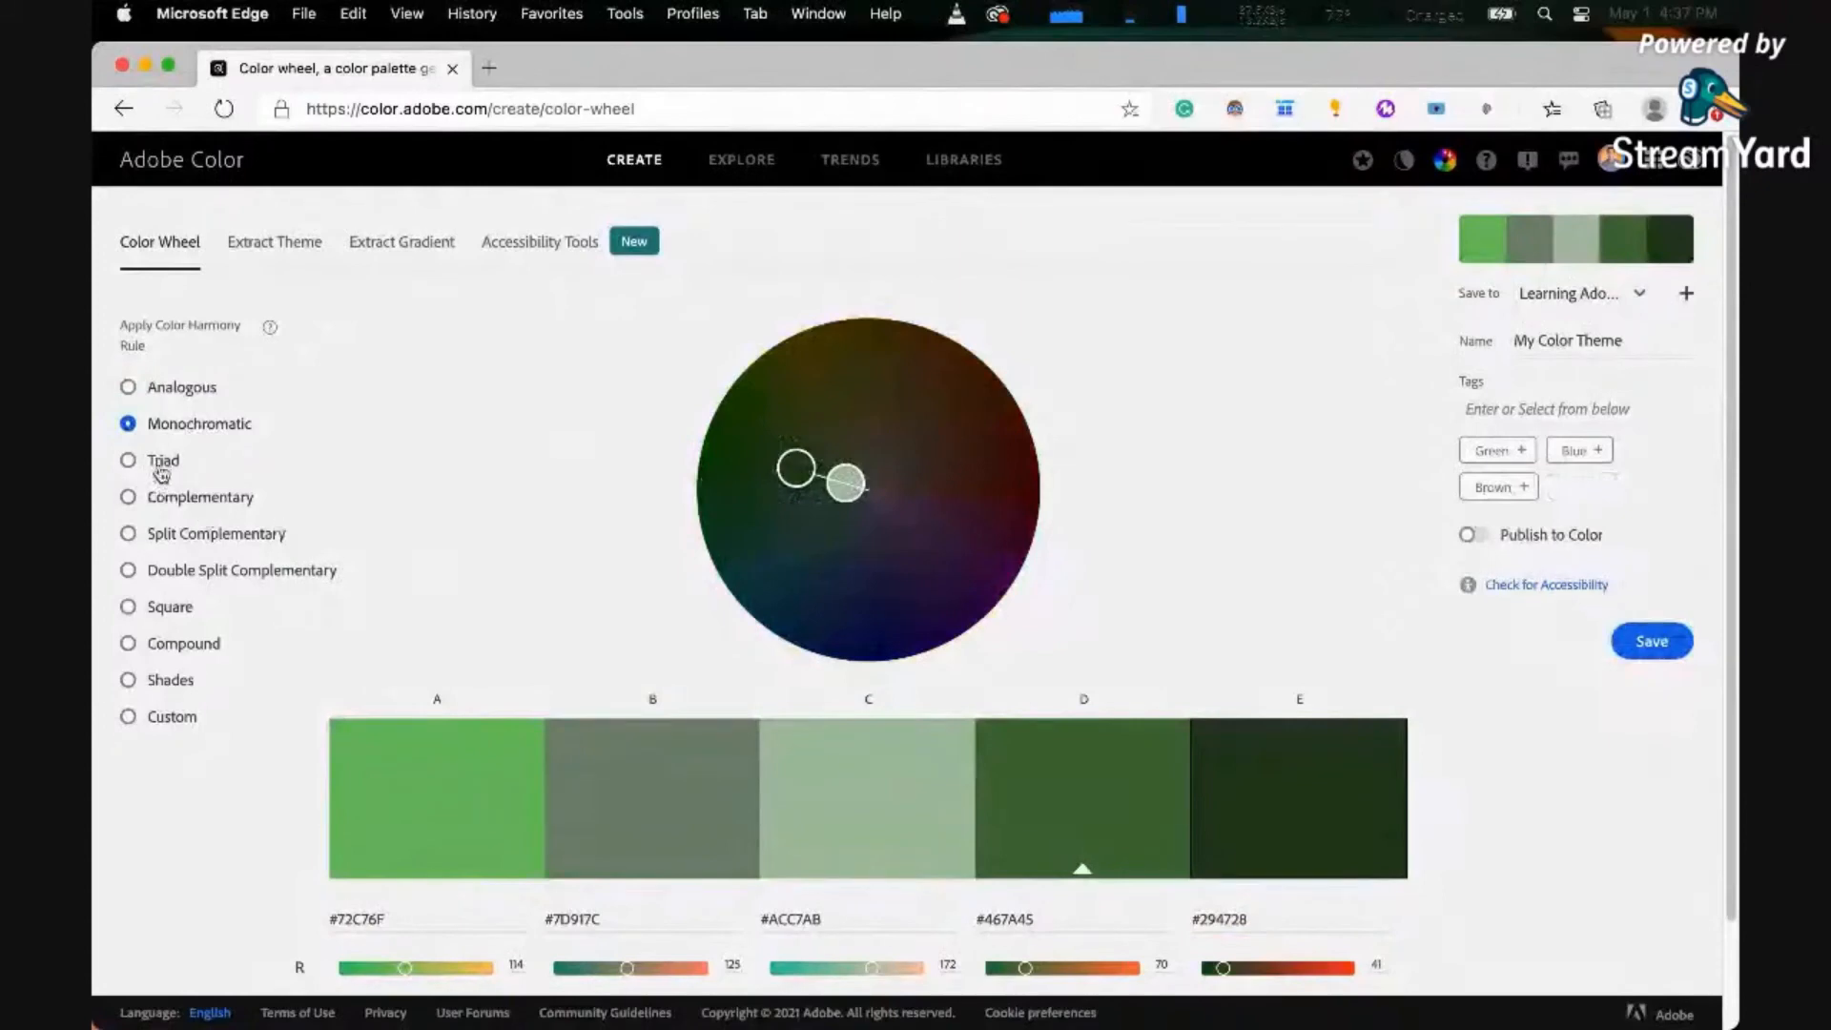
left_click(163, 465)
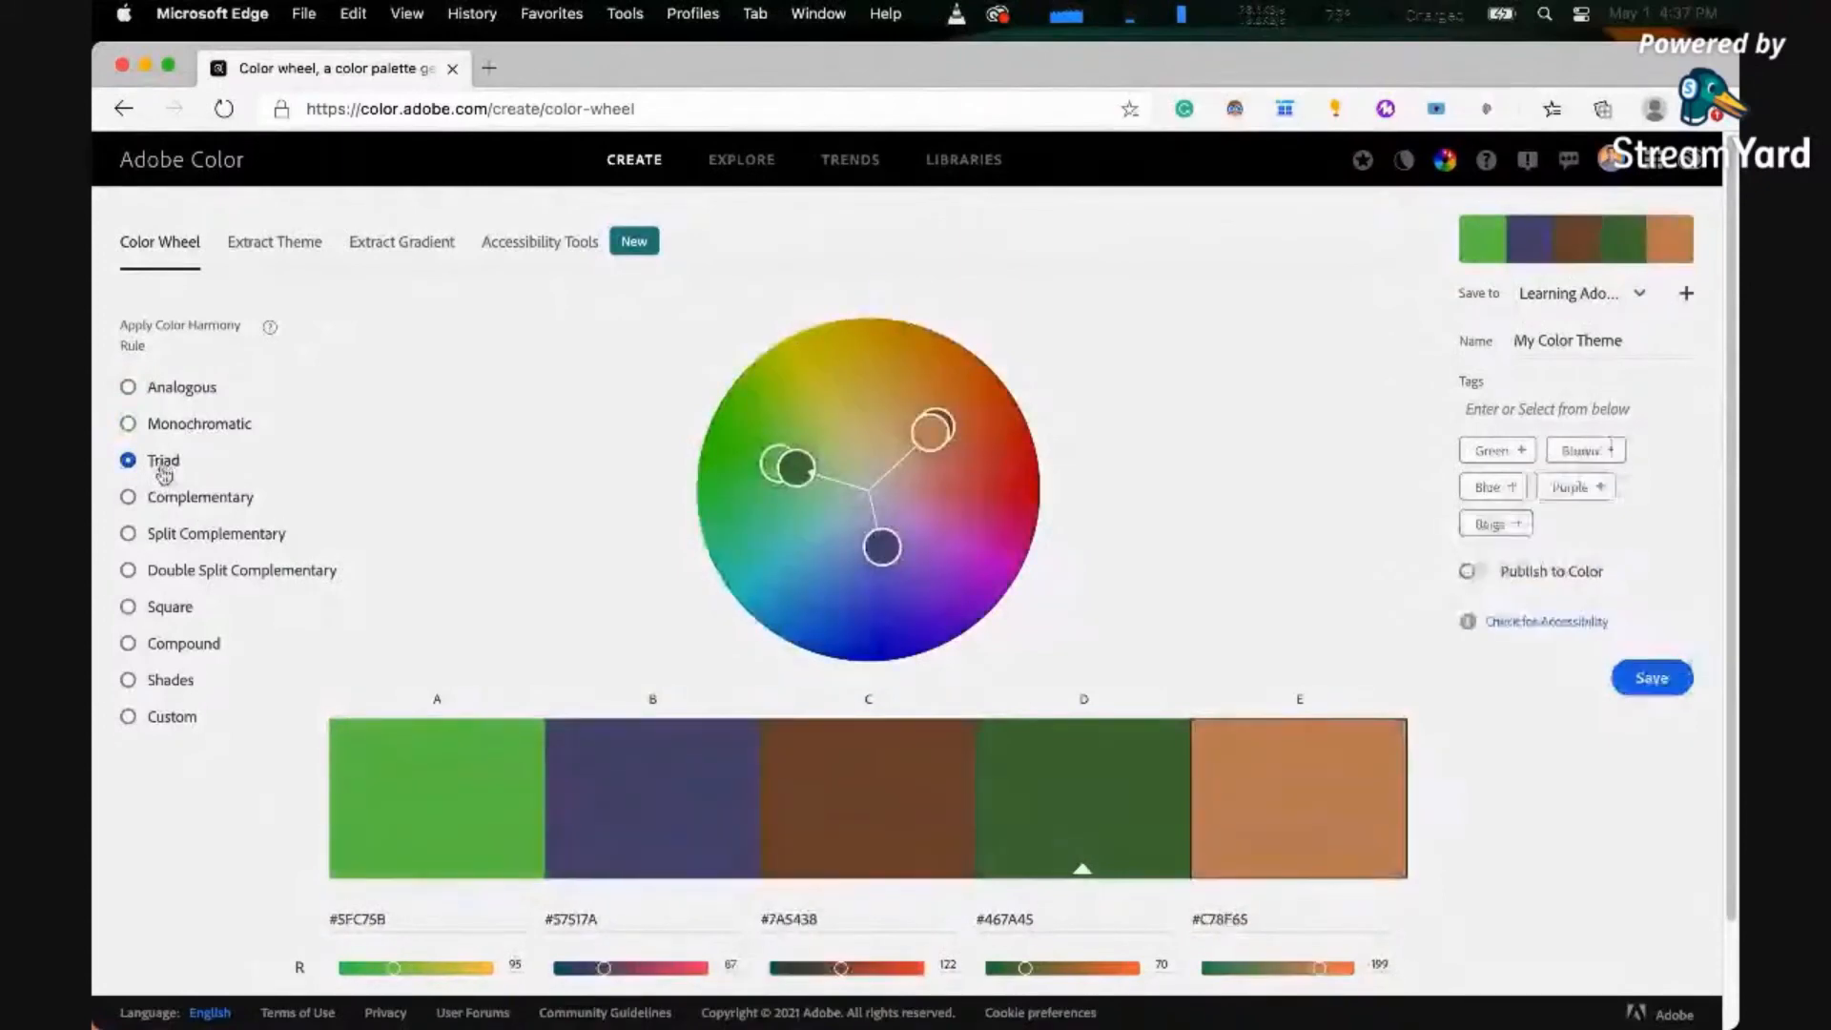
left_click(175, 500)
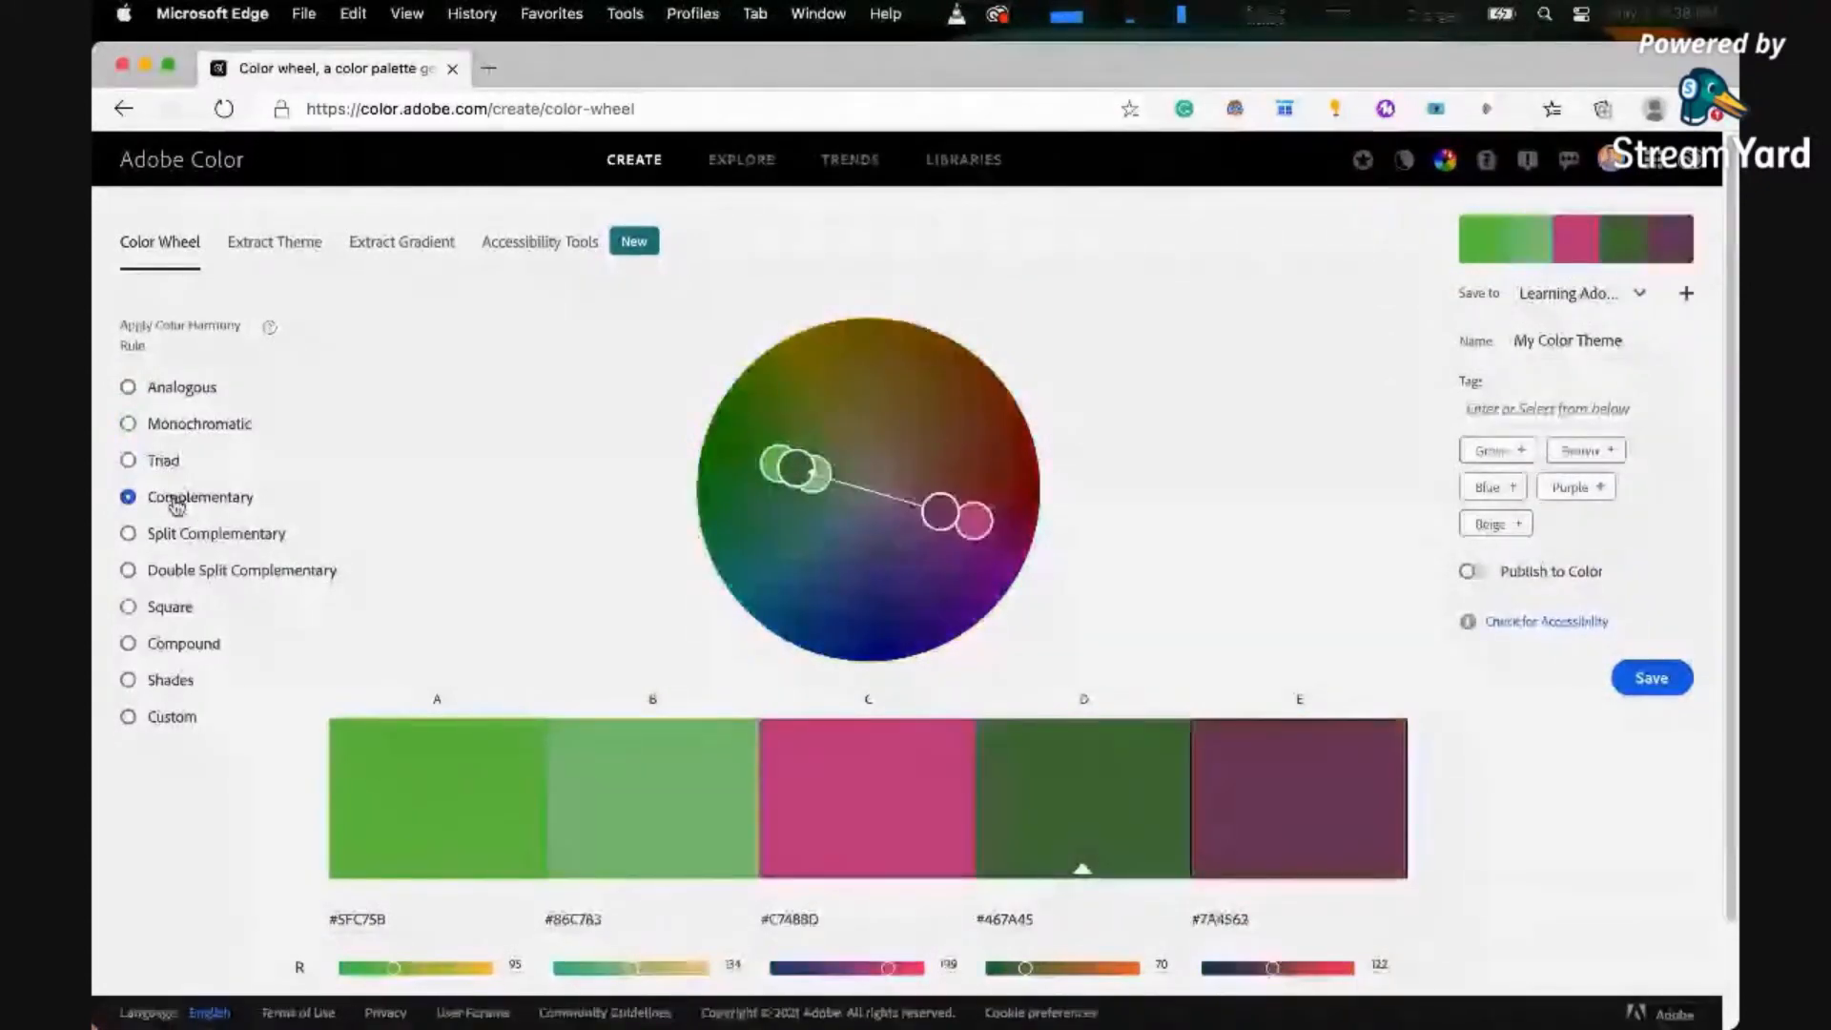
left_click(186, 540)
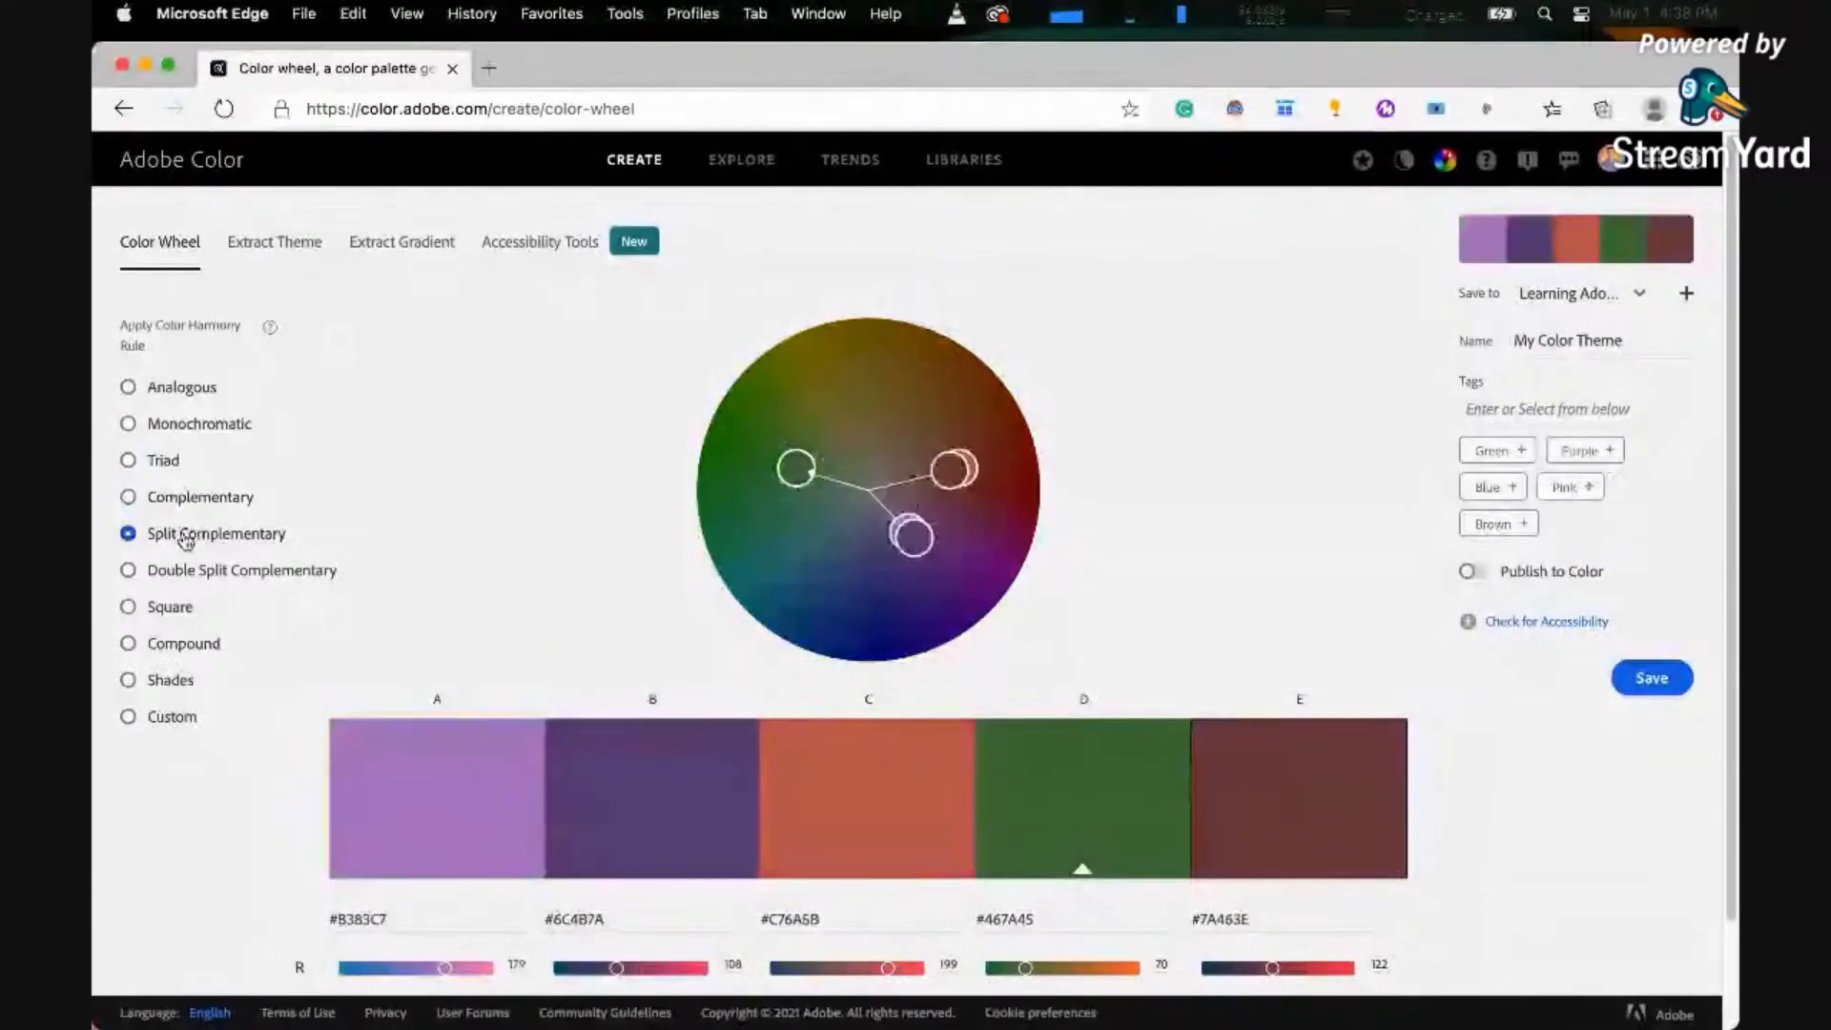
left_click(203, 575)
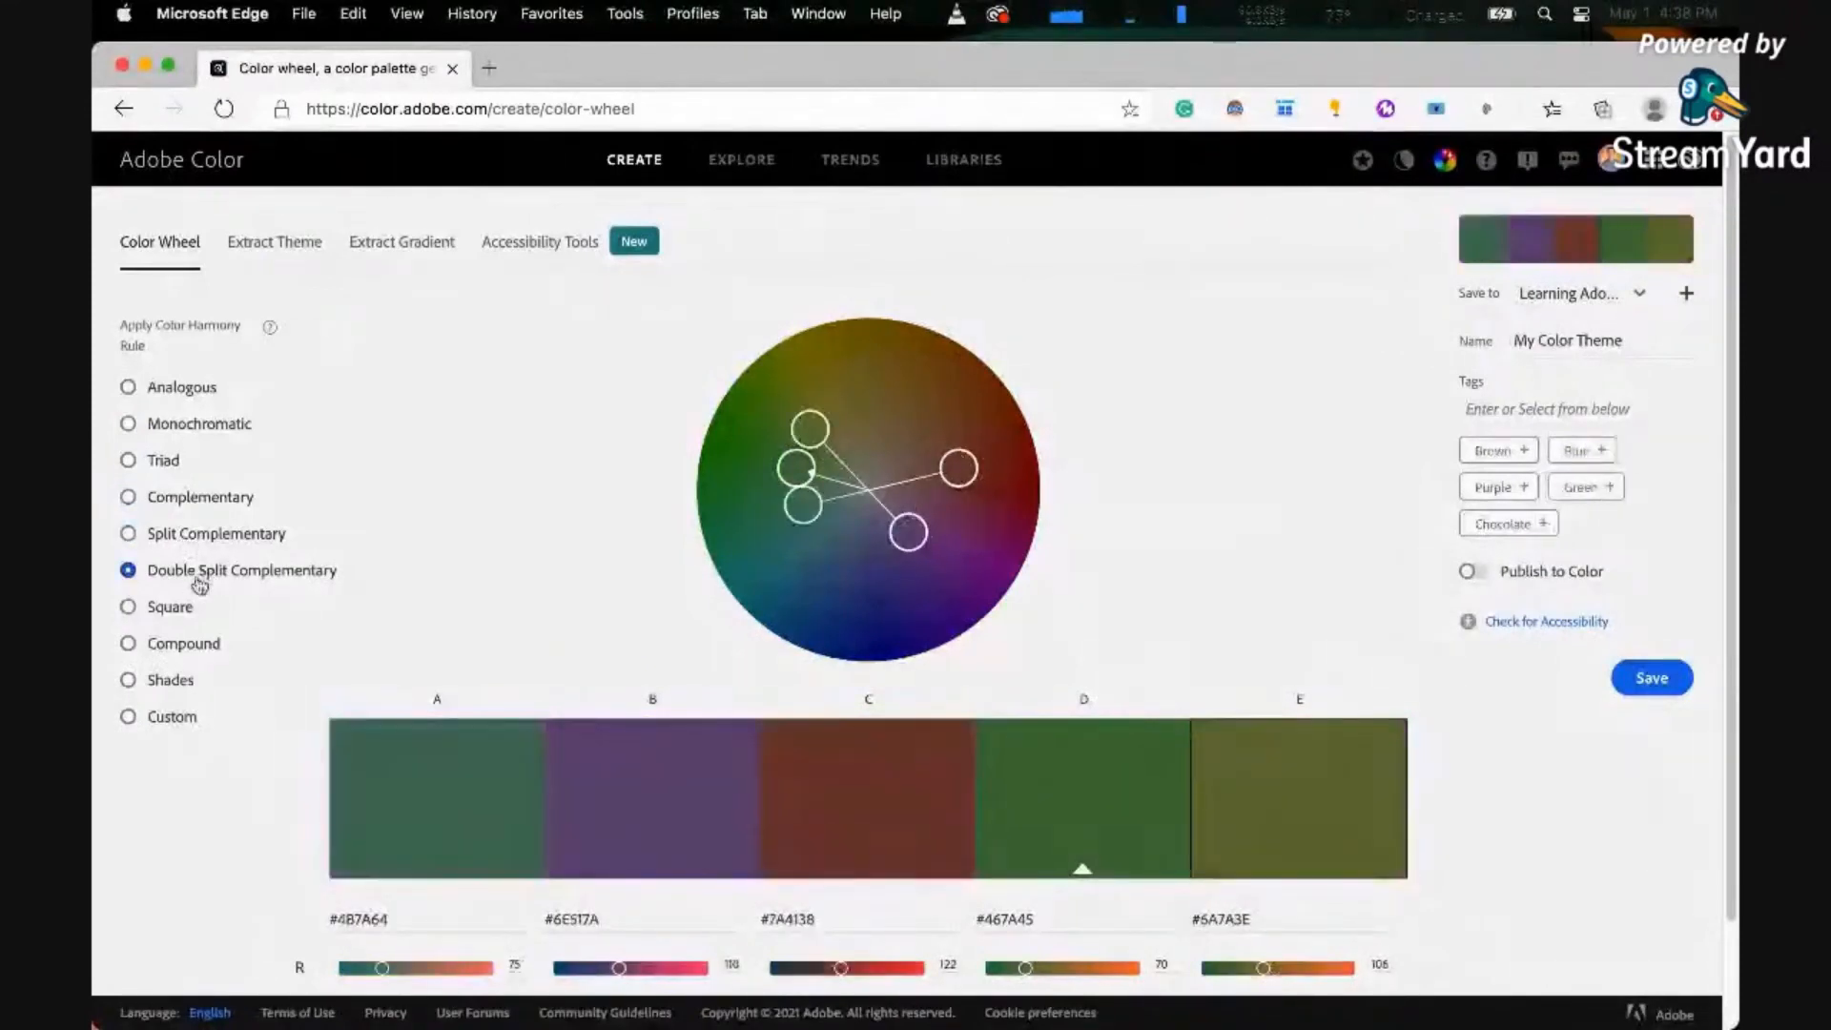
left_click(170, 610)
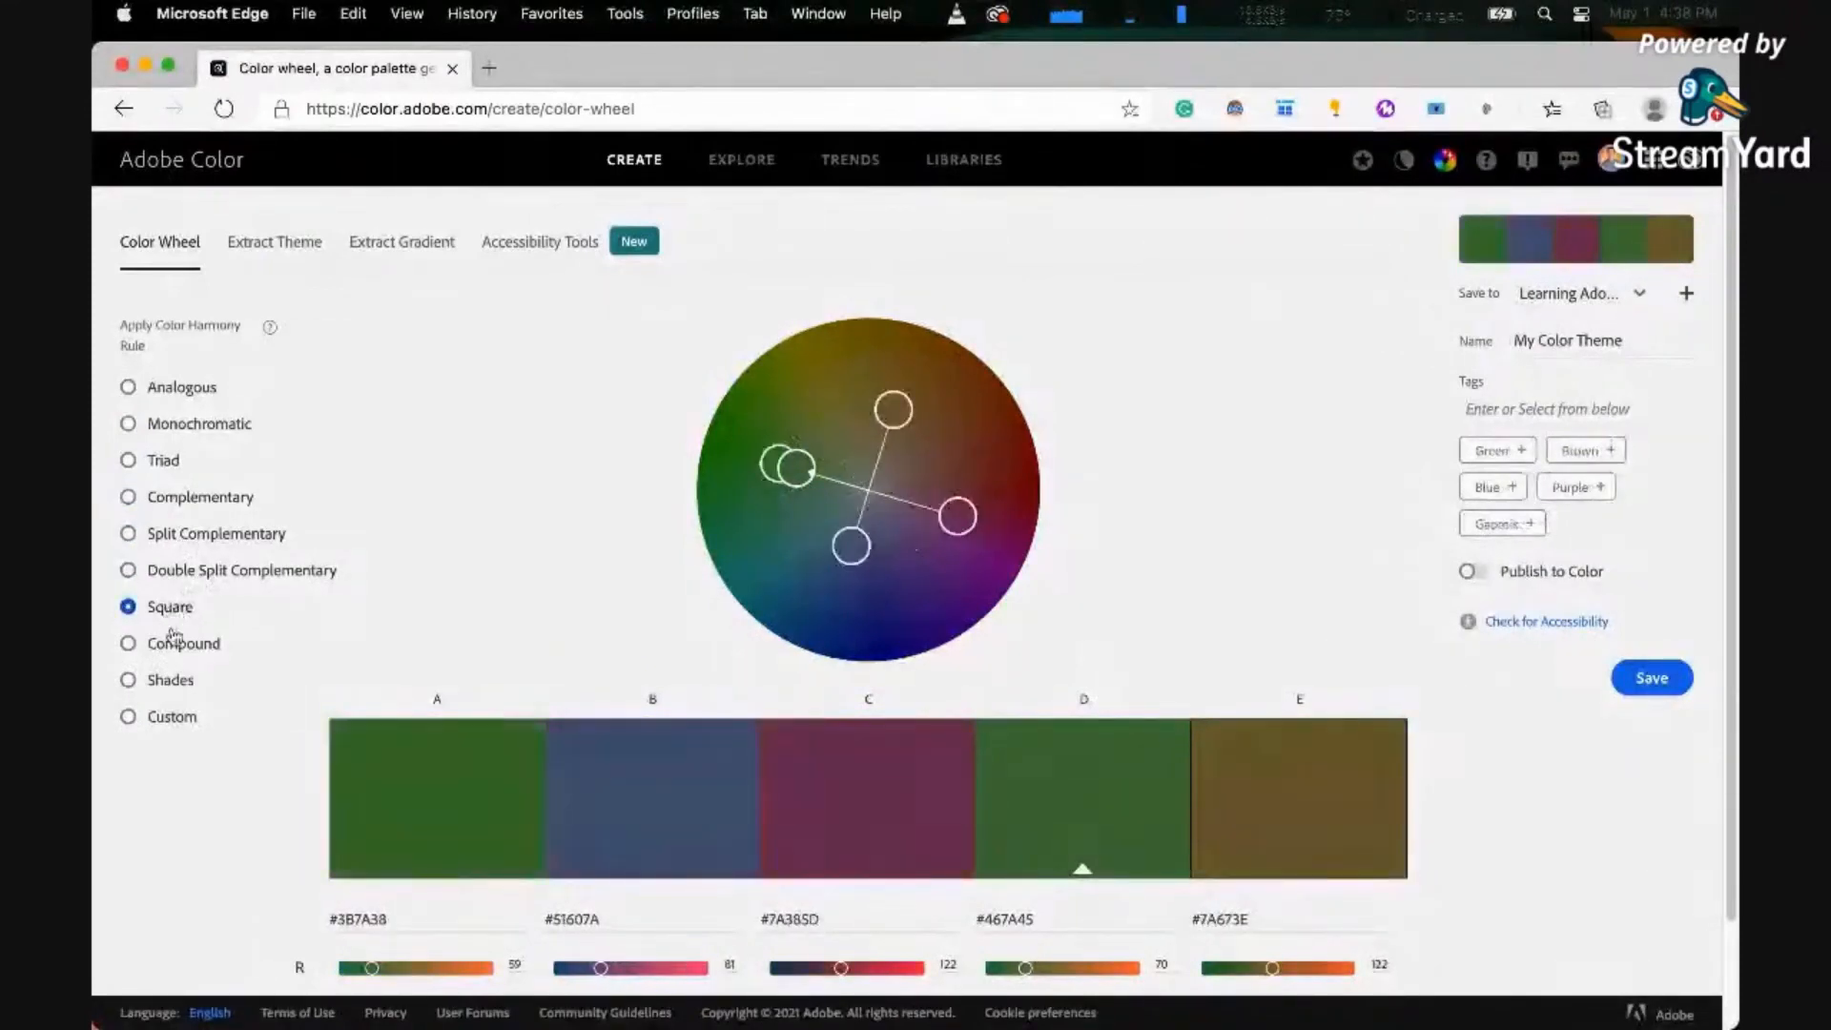
left_click(177, 651)
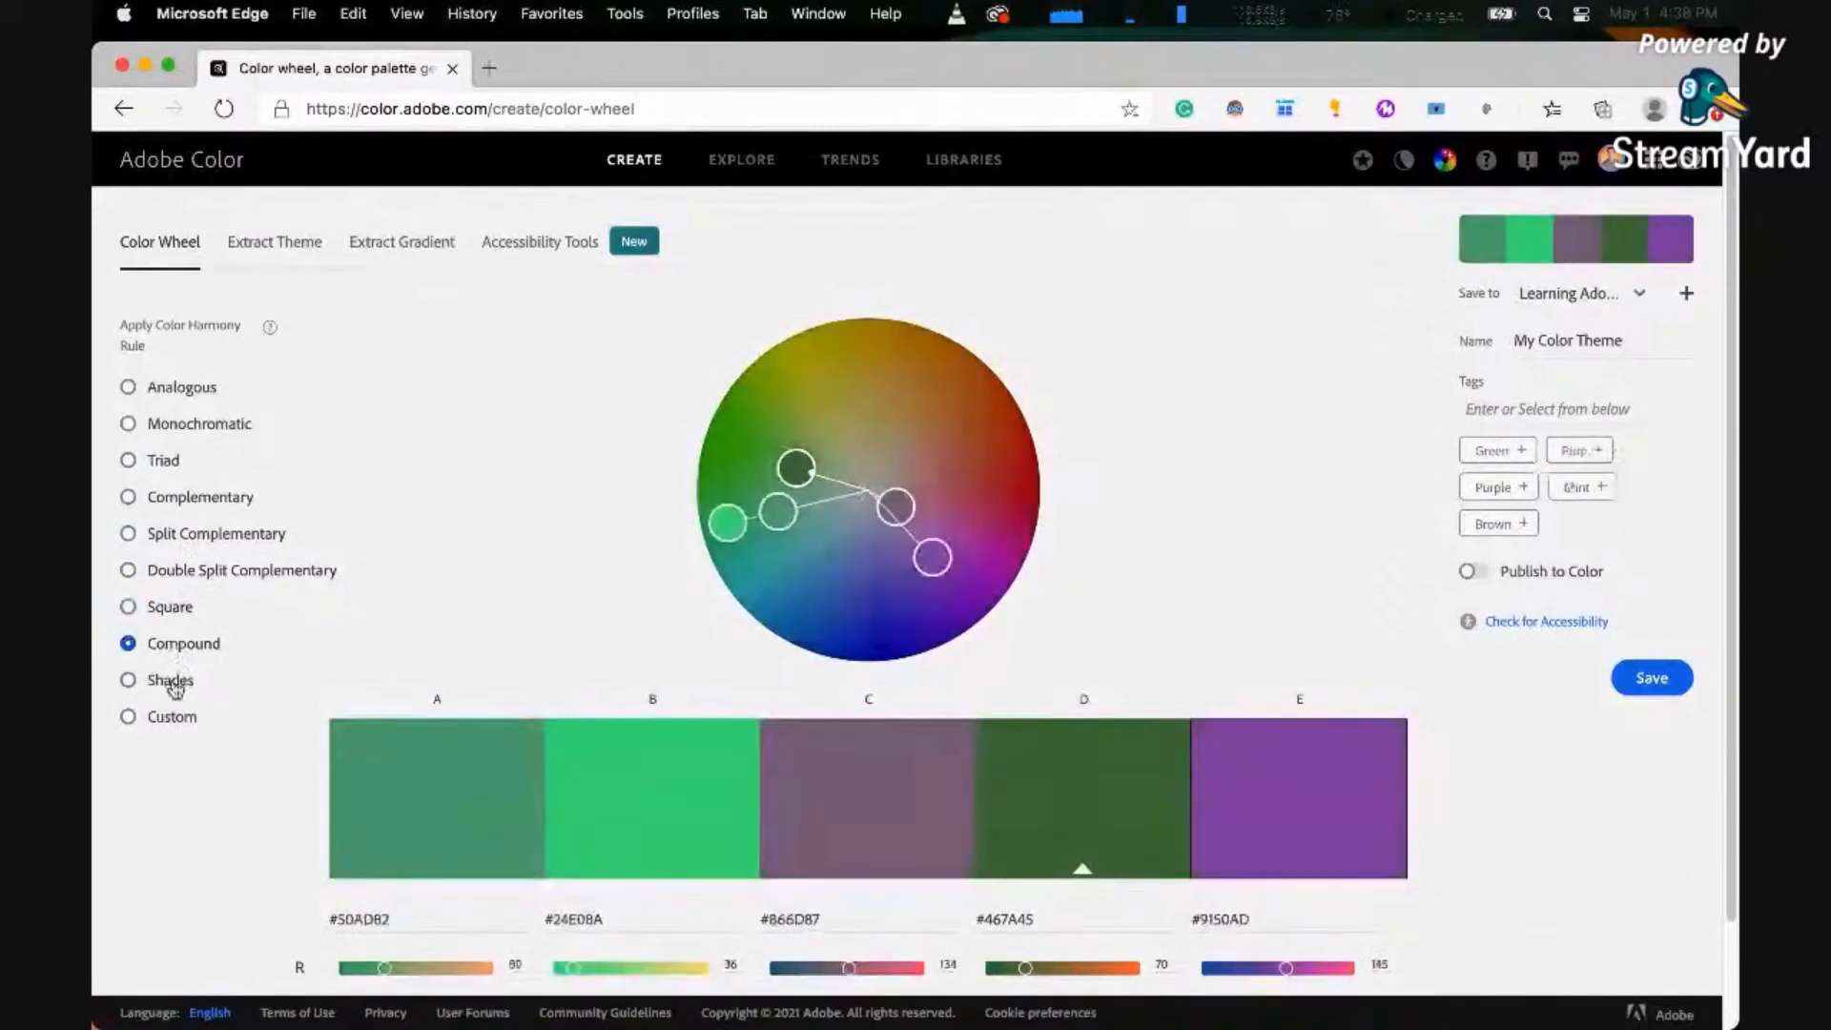
- Apply the Shades rule, switch it to Custom, and recolor swatch E dark blue, swatch D brown and swatch C purple on the wheel
left_click(171, 683)
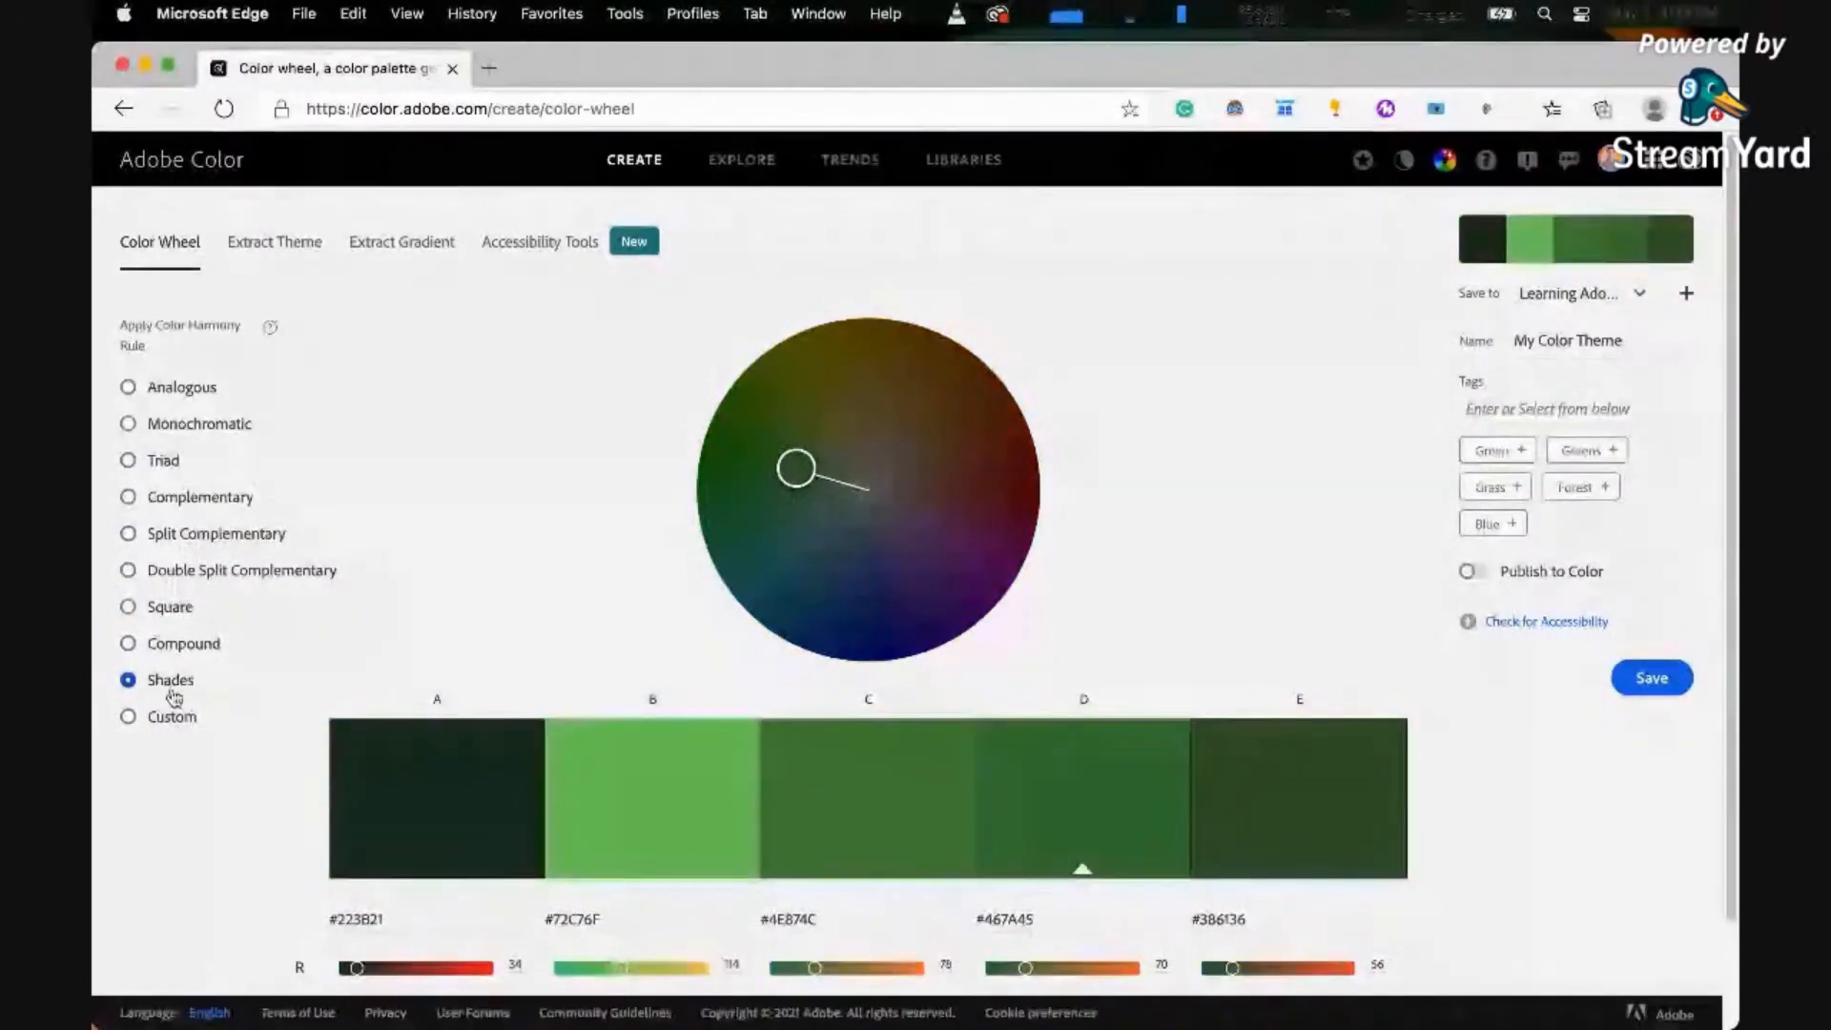
left_click(168, 727)
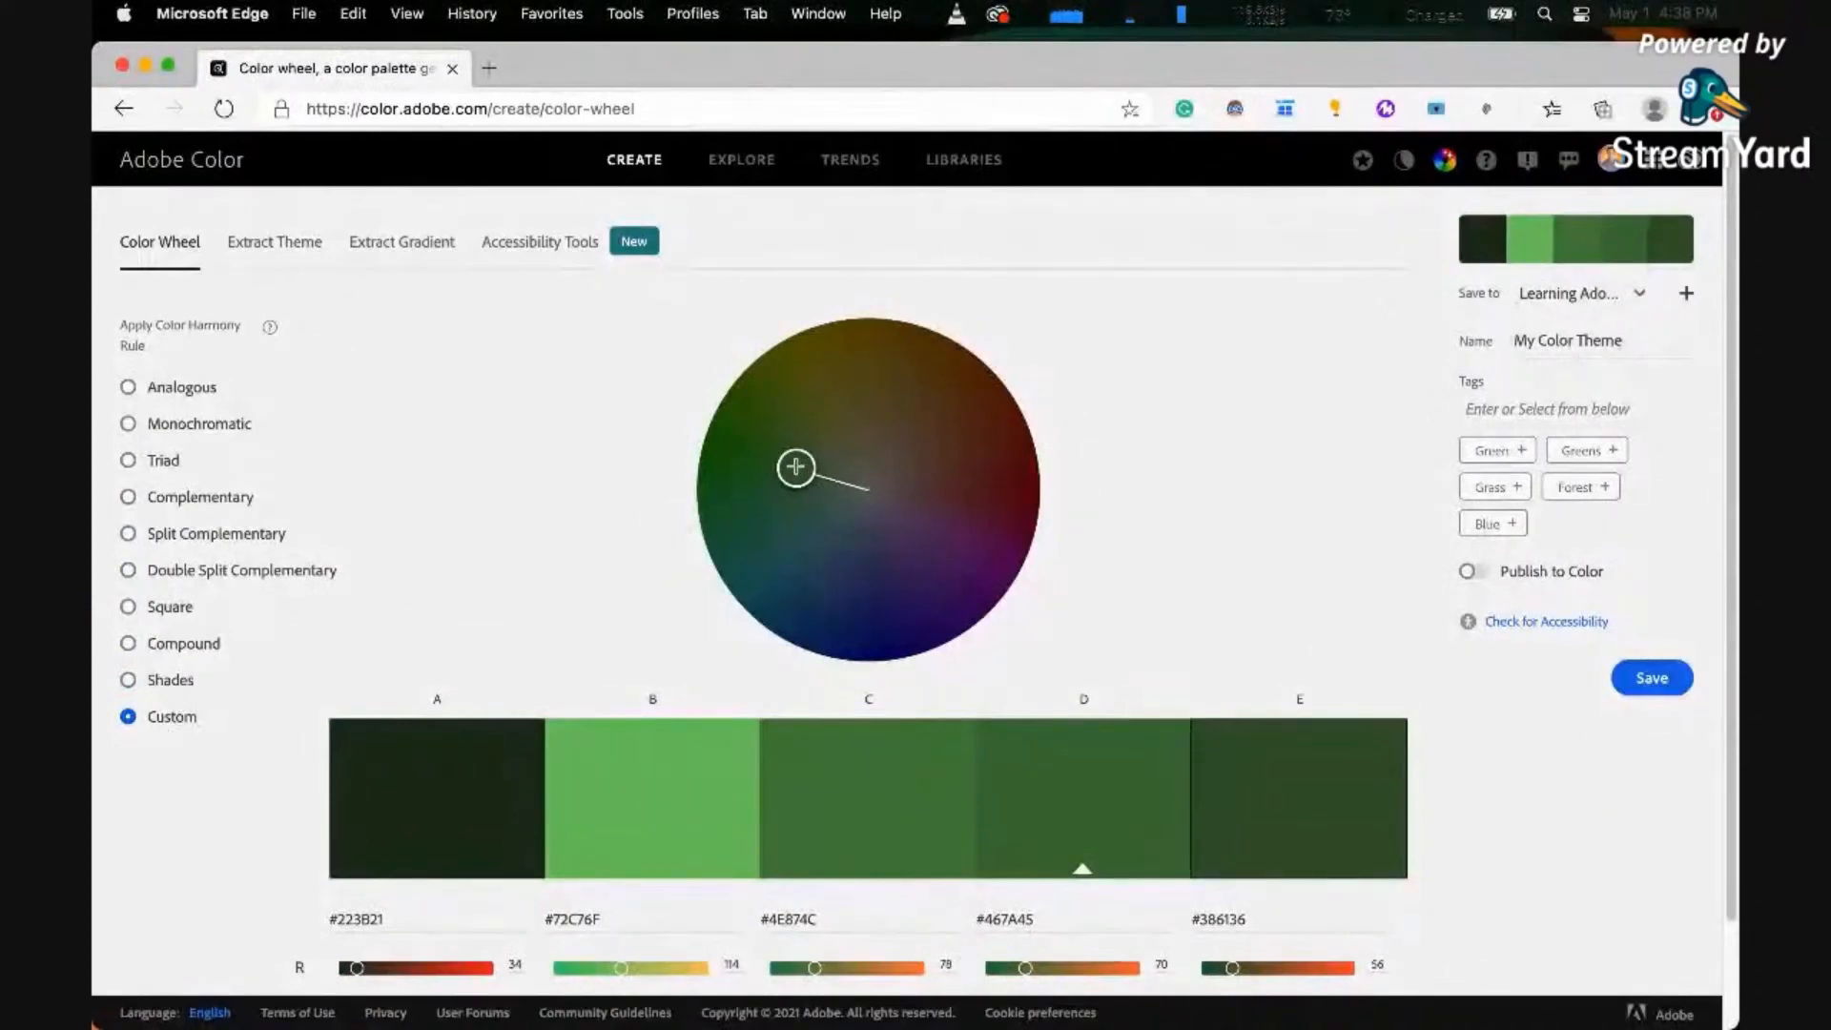
mouse_move(796, 467)
left_mouse_down()
mouse_move(835, 508)
mouse_move(847, 564)
mouse_move(809, 613)
left_mouse_up()
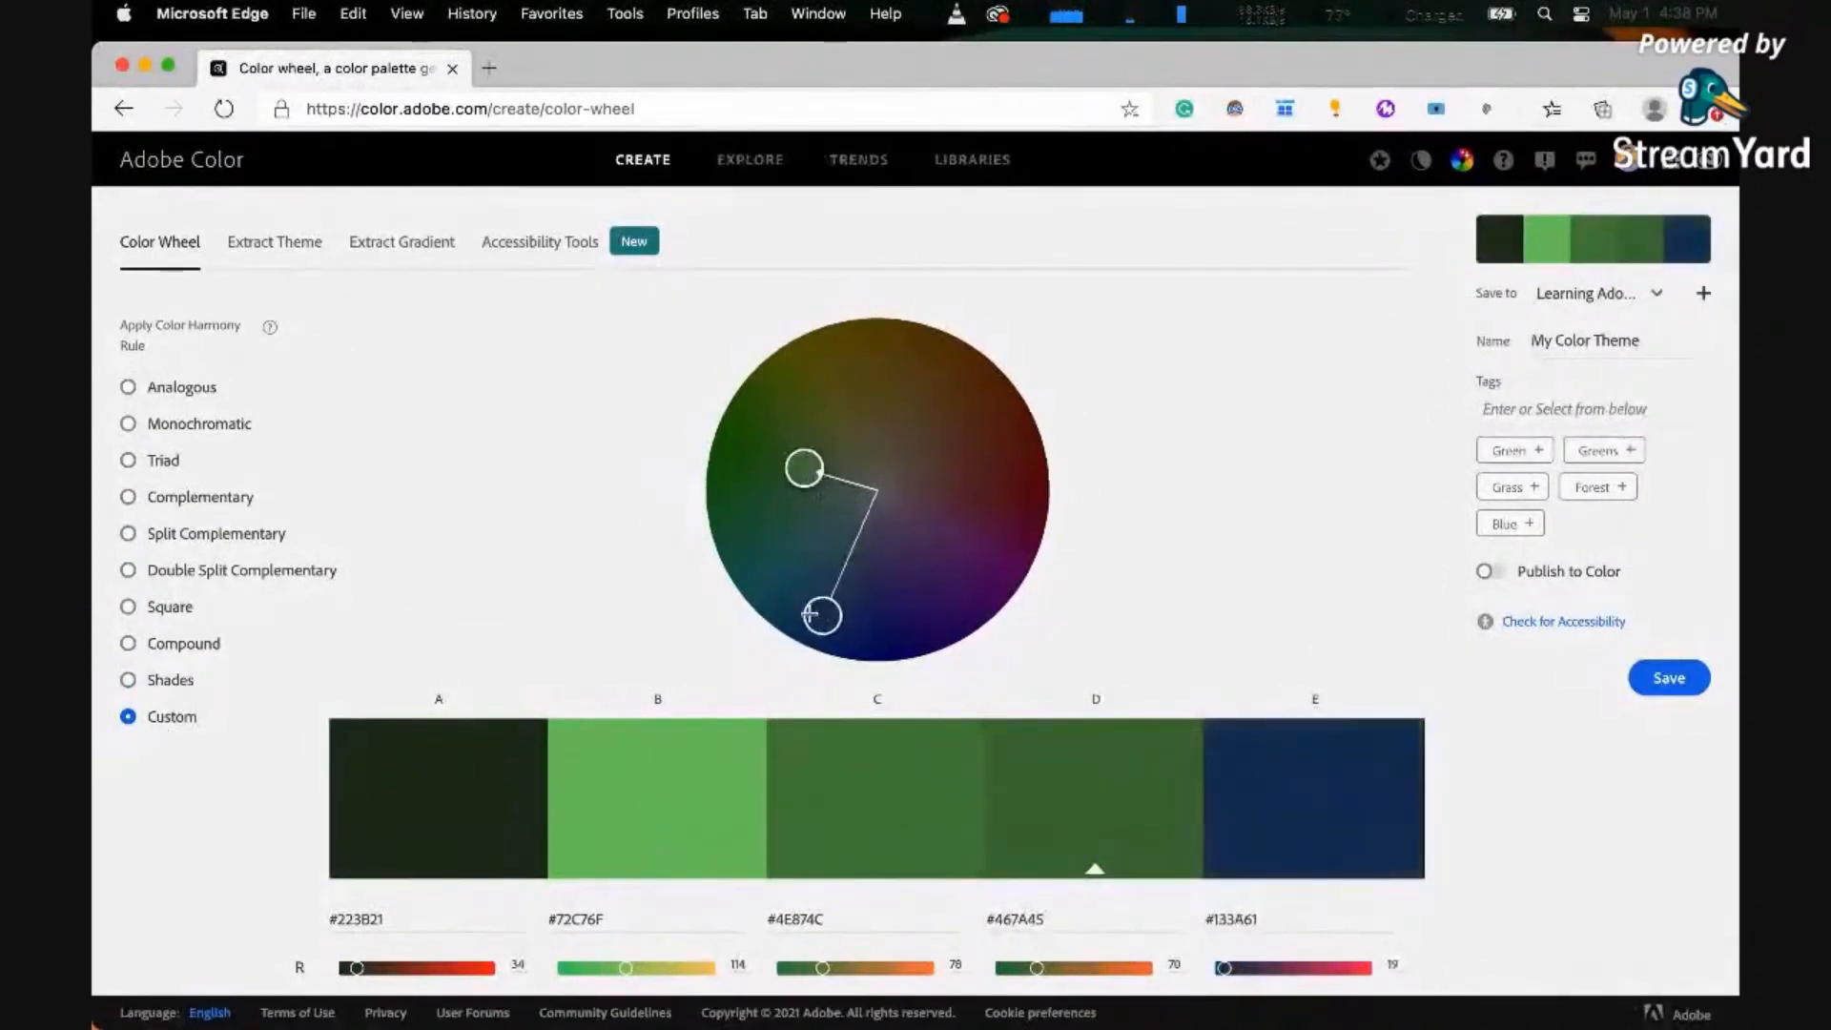
left_click_drag(804, 467, 944, 392)
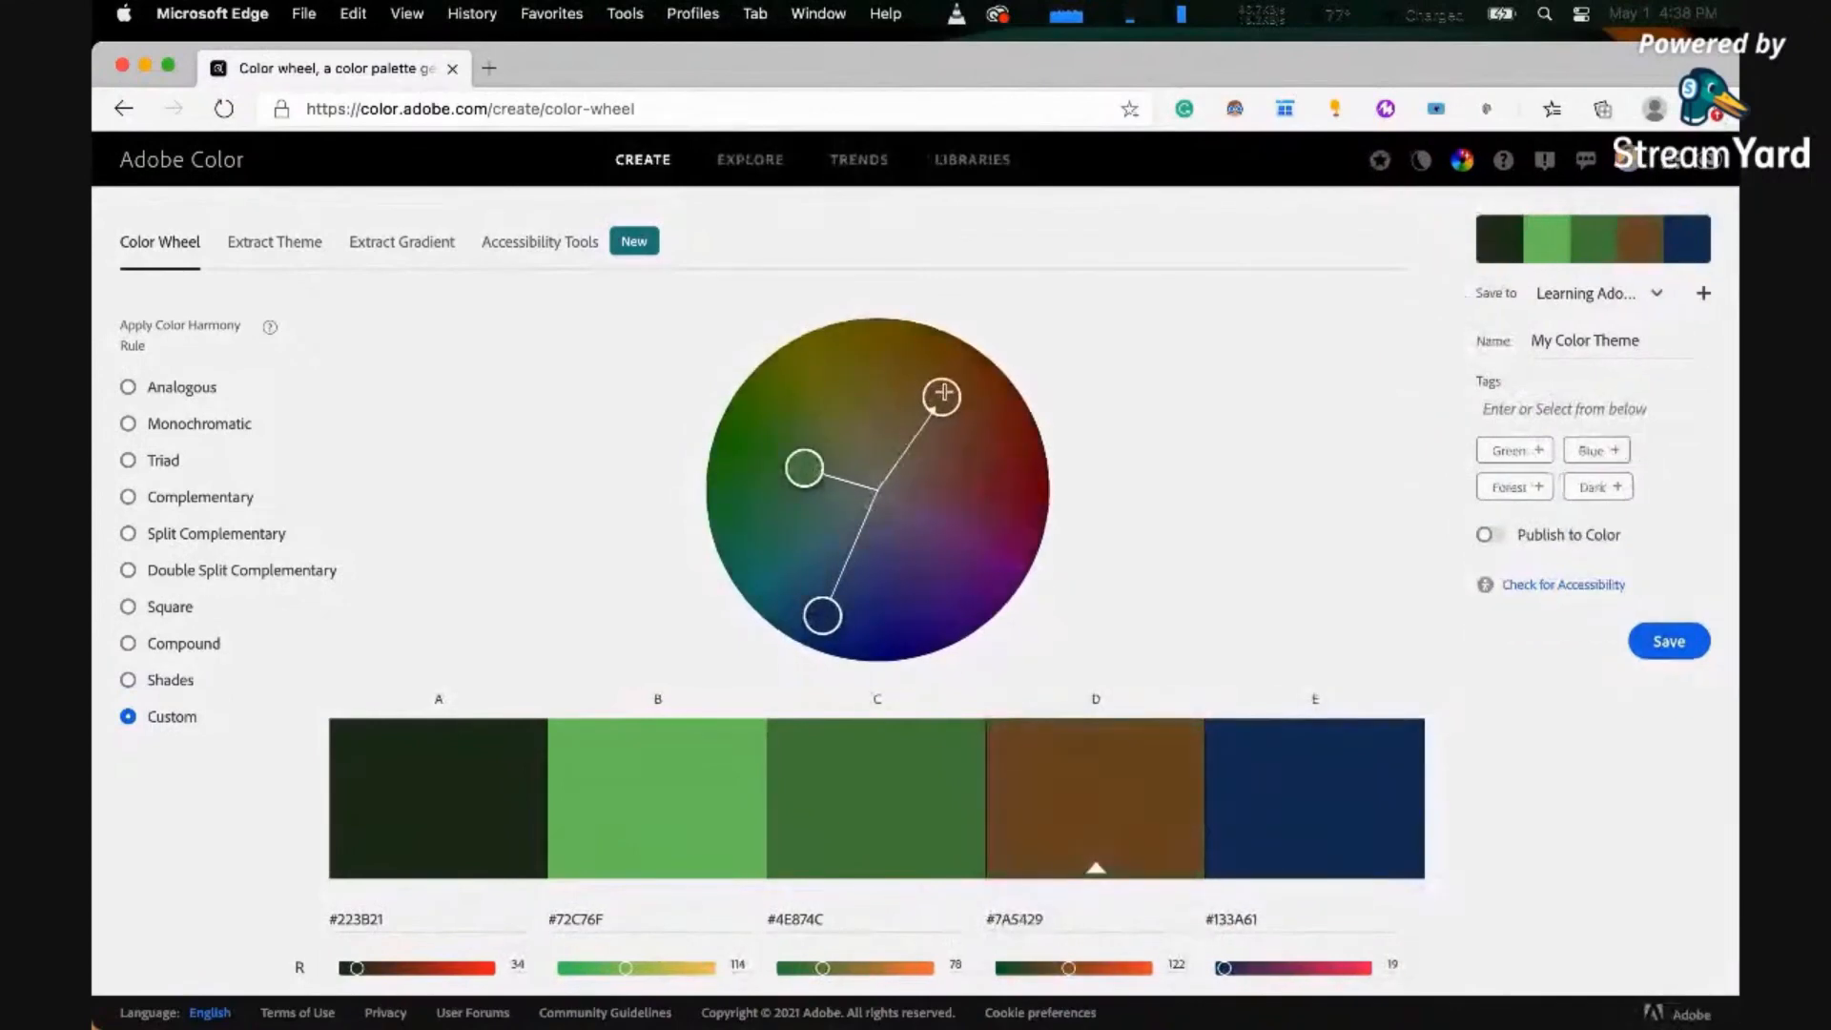
left_click_drag(804, 468, 961, 557)
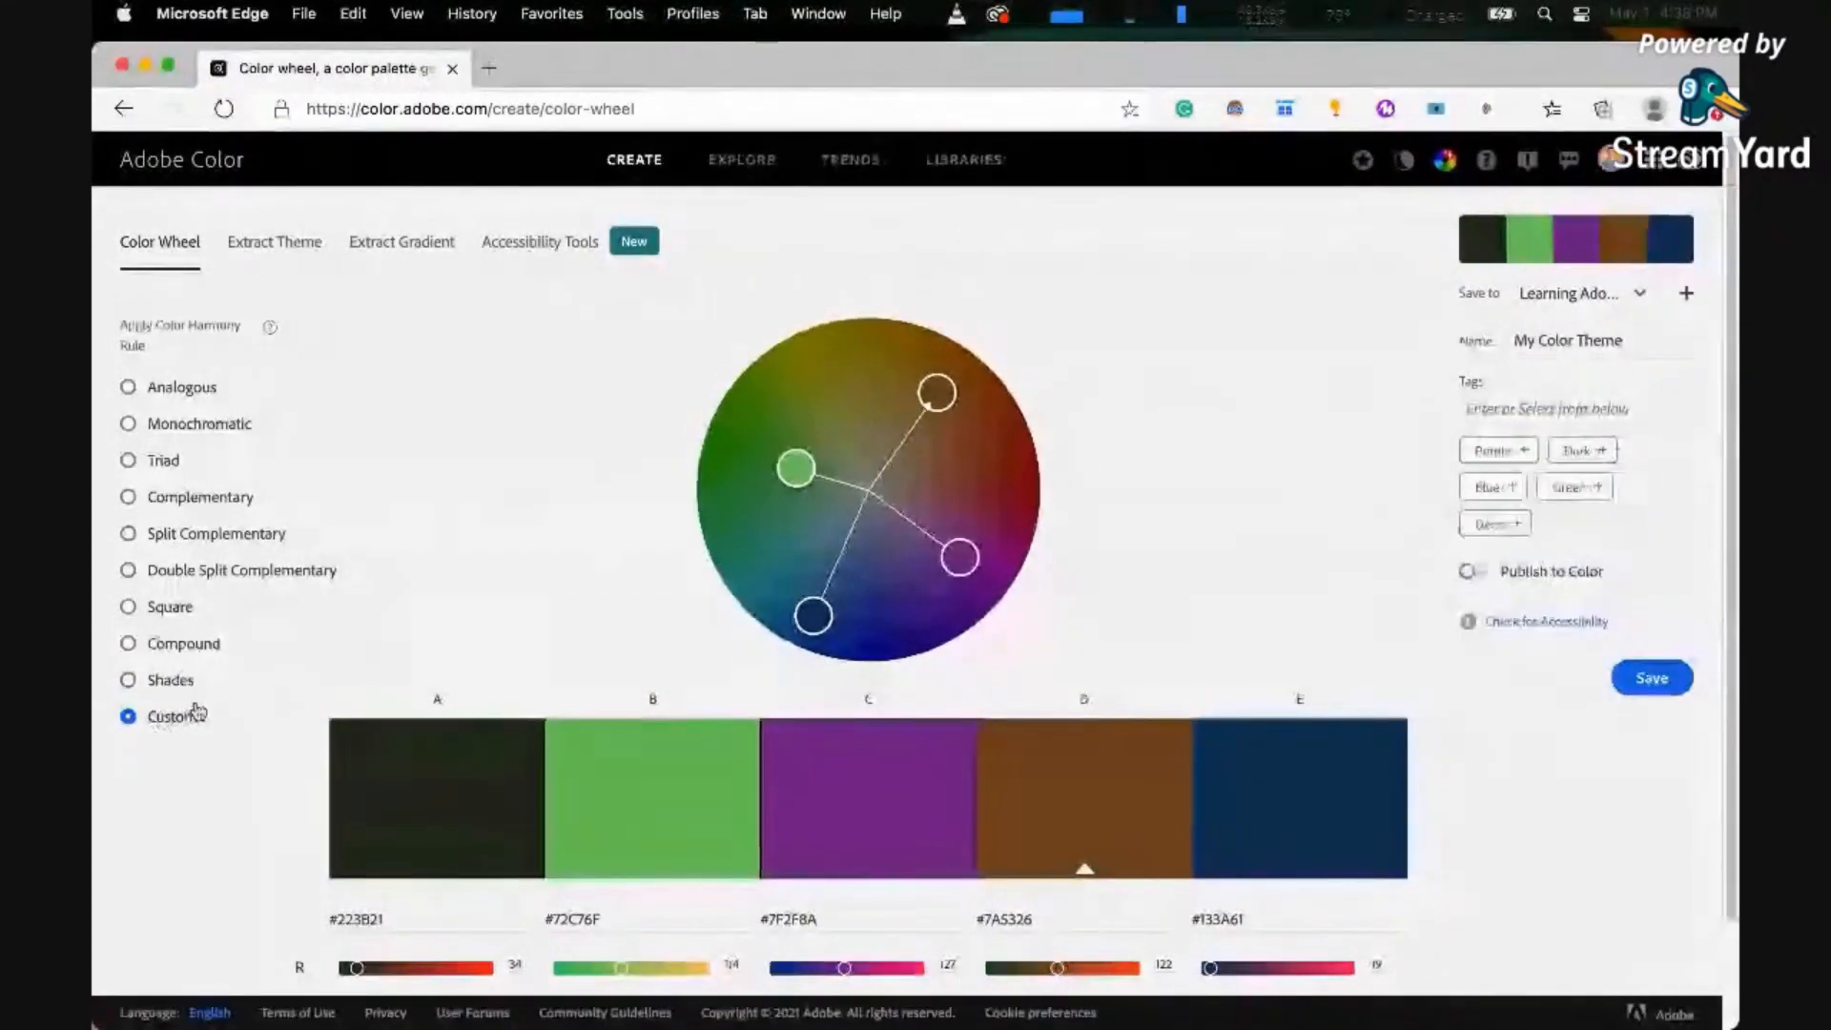